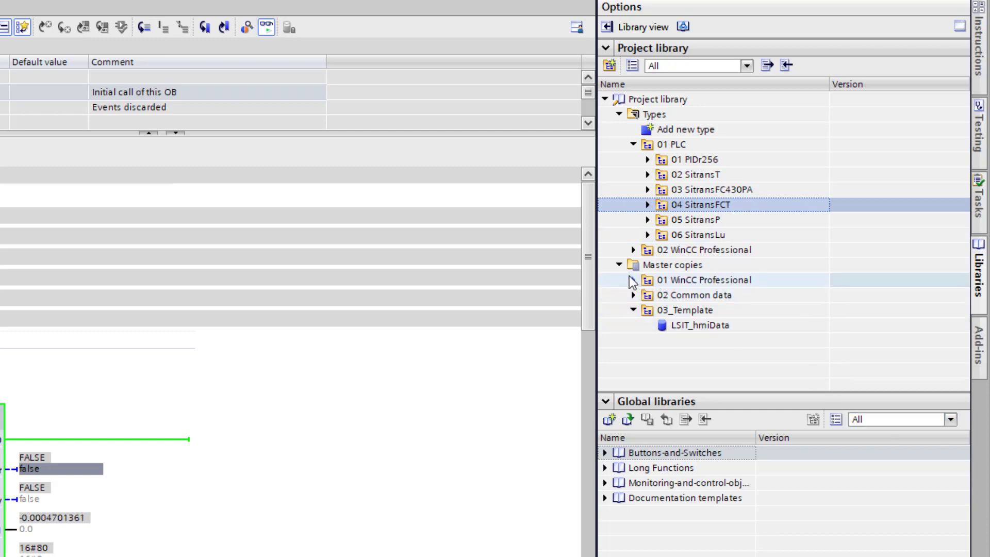
Step: Select the LSITshowPopupSiVArc script type under 02 WinCC Professional > Script in the project library
left_click(634, 249)
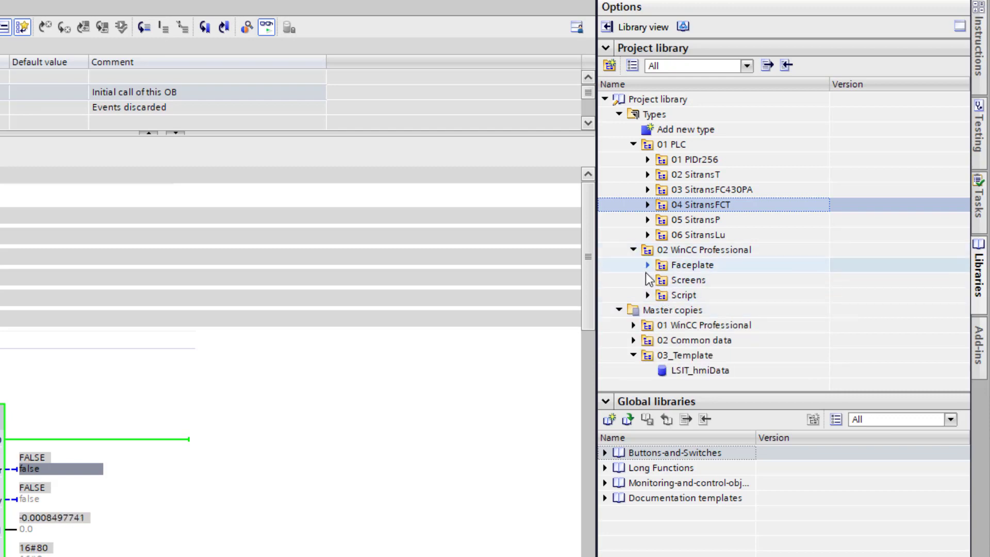
left_click(648, 295)
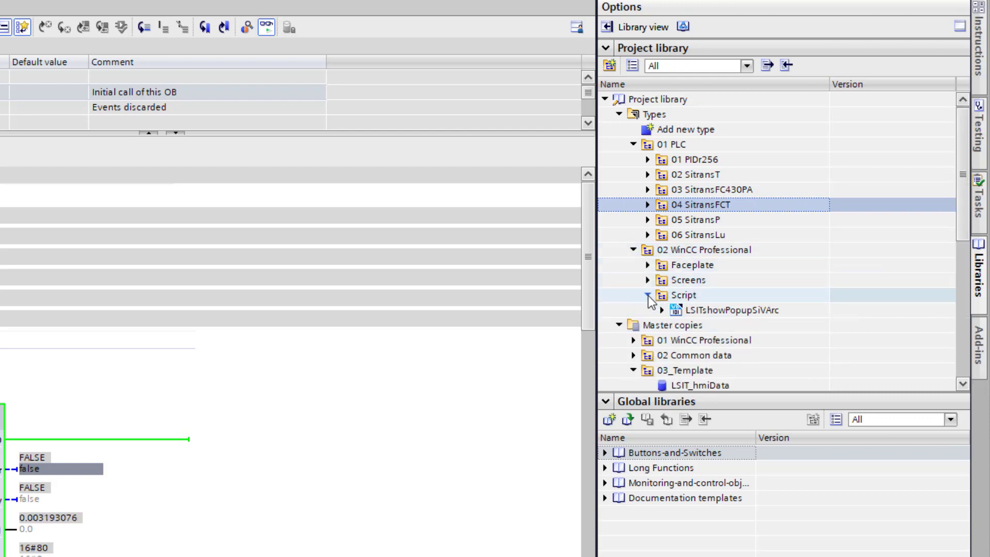
left_click(708, 310)
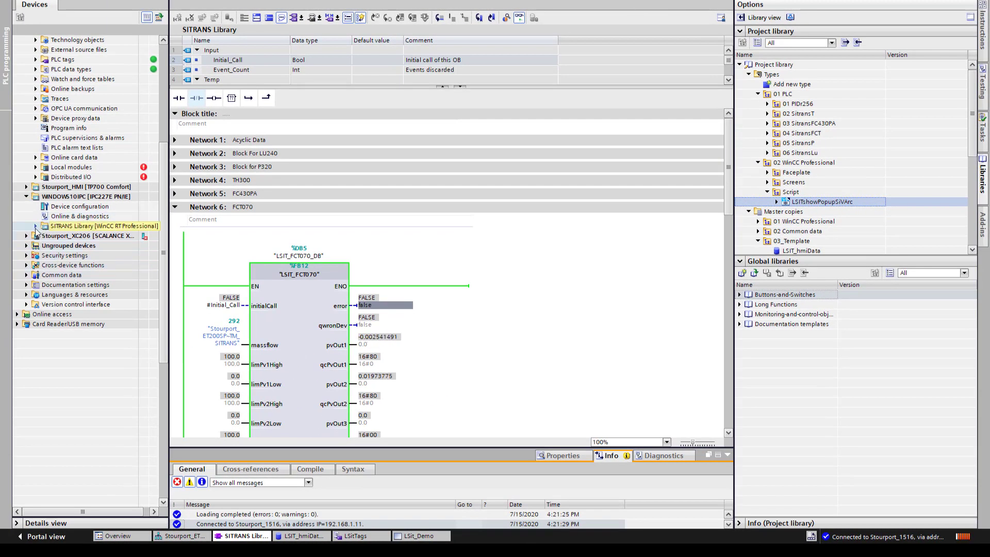
Step: Expand the SITRANS Library HMI device's Scripts folder to show its VB scripts
double_click(43, 228)
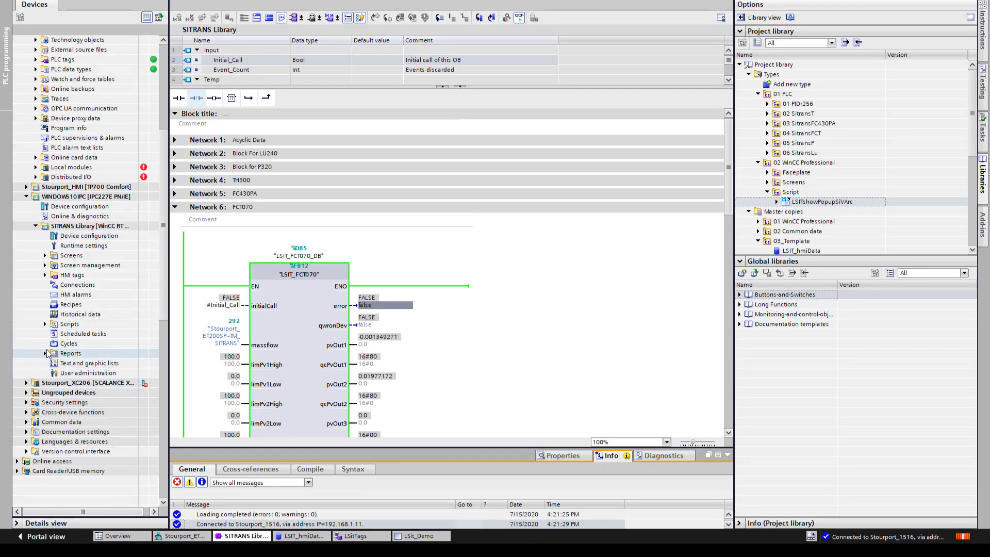
left_click(46, 324)
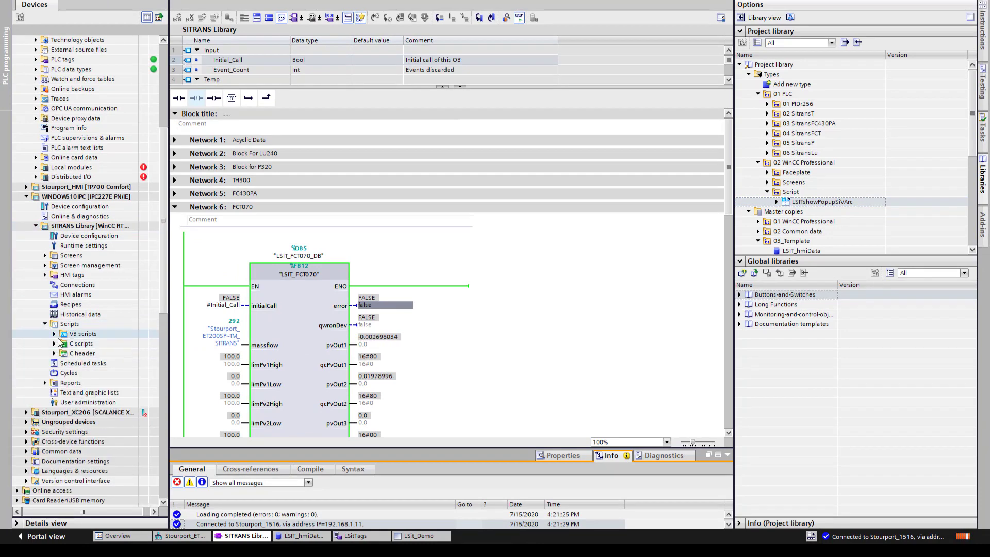
left_click(54, 334)
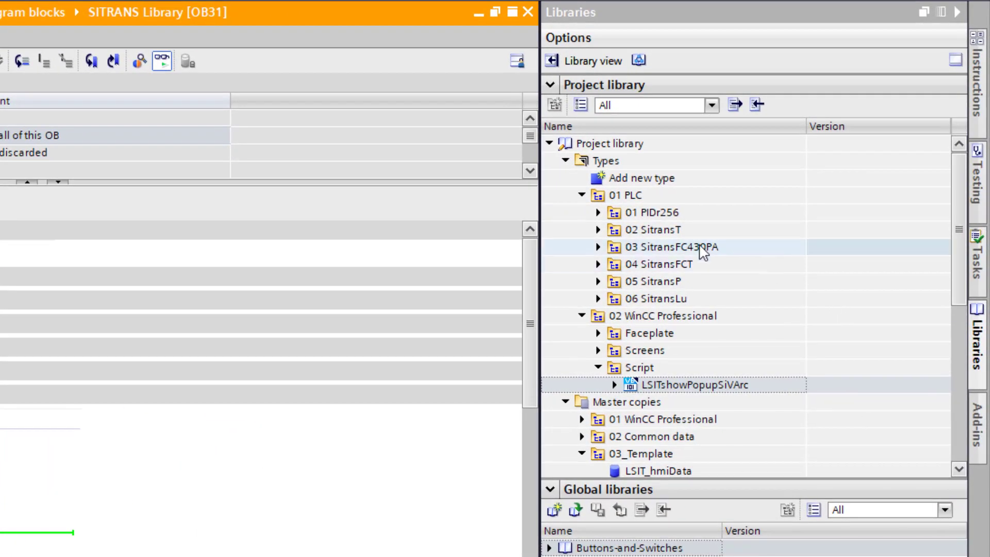
Step: Expand the 01 WinCC Professional and 02 HMI tags master copies to reveal the LSitTags table
left_click(598, 351)
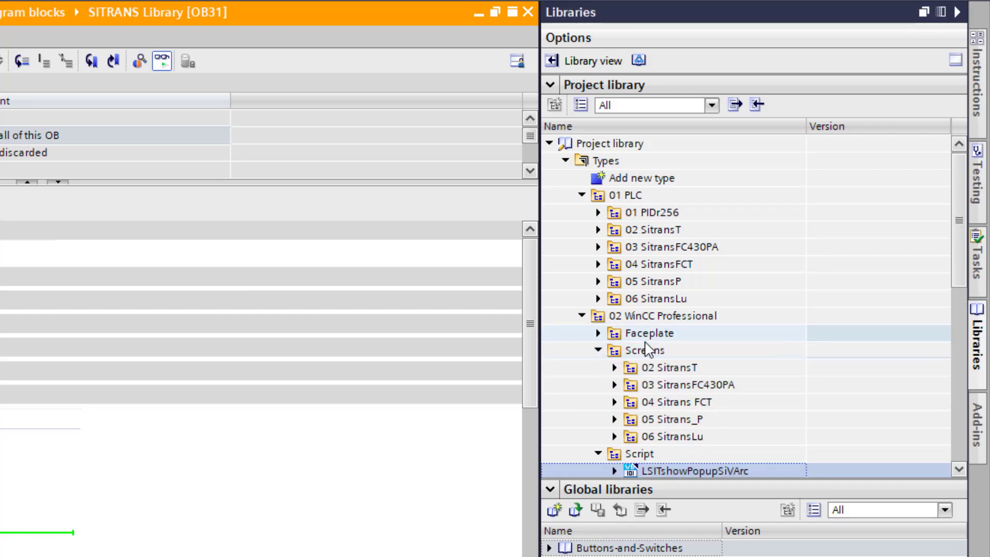
left_click(598, 351)
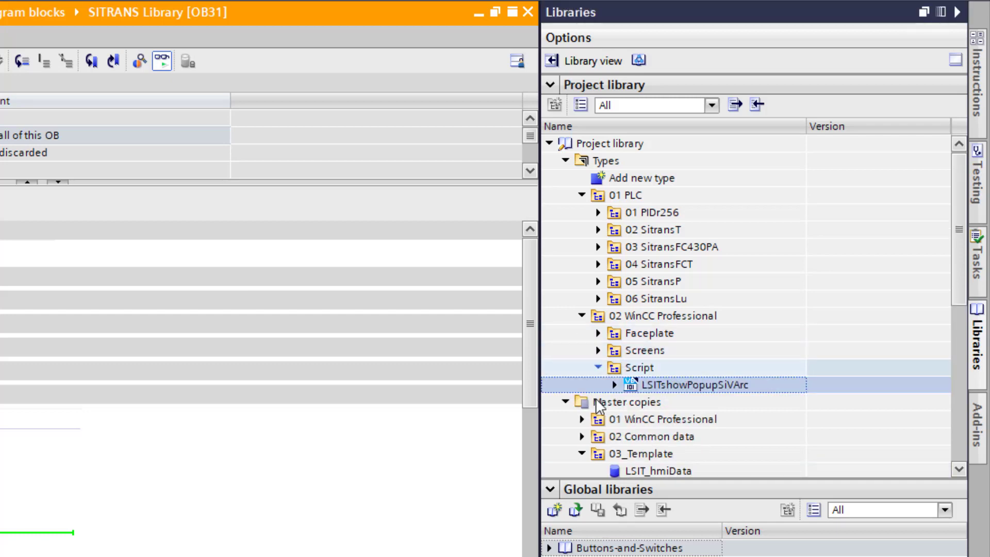
left_click(582, 437)
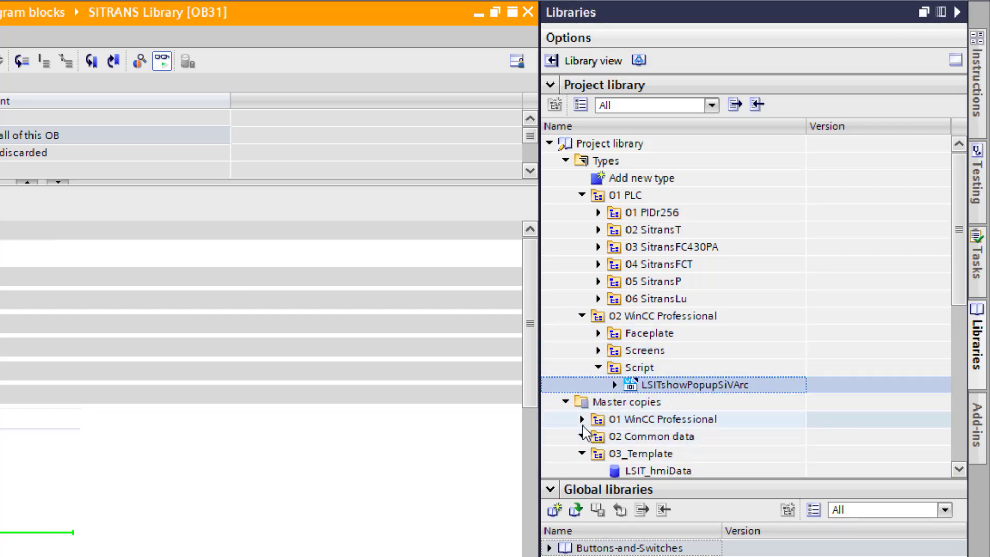
scroll(598, 431, "down", 1)
left_click(580, 367)
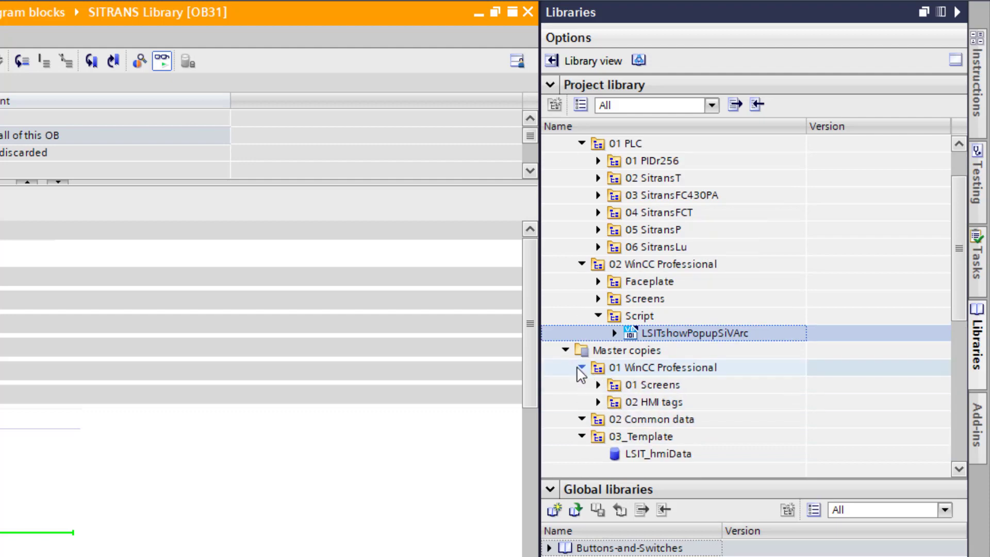
left_click(599, 385)
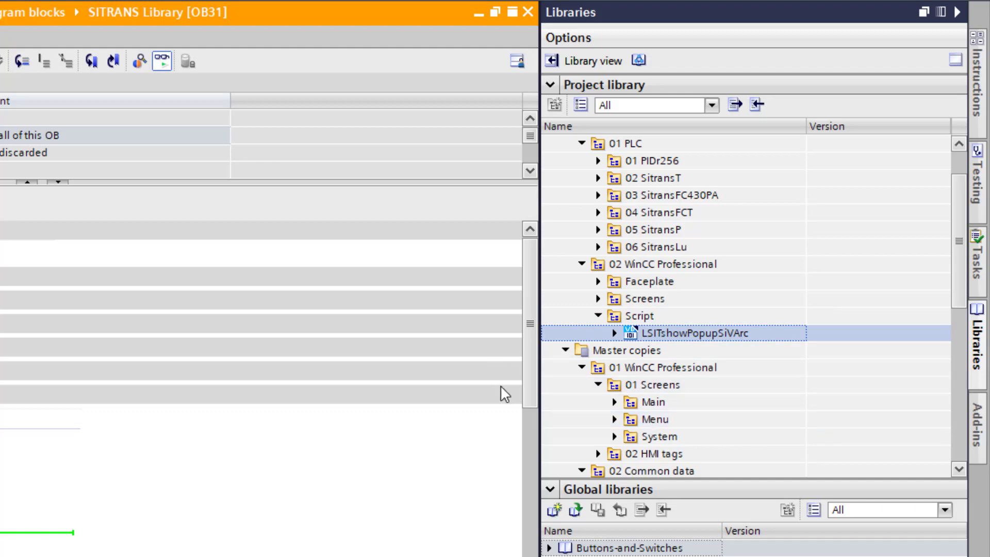
left_click(599, 385)
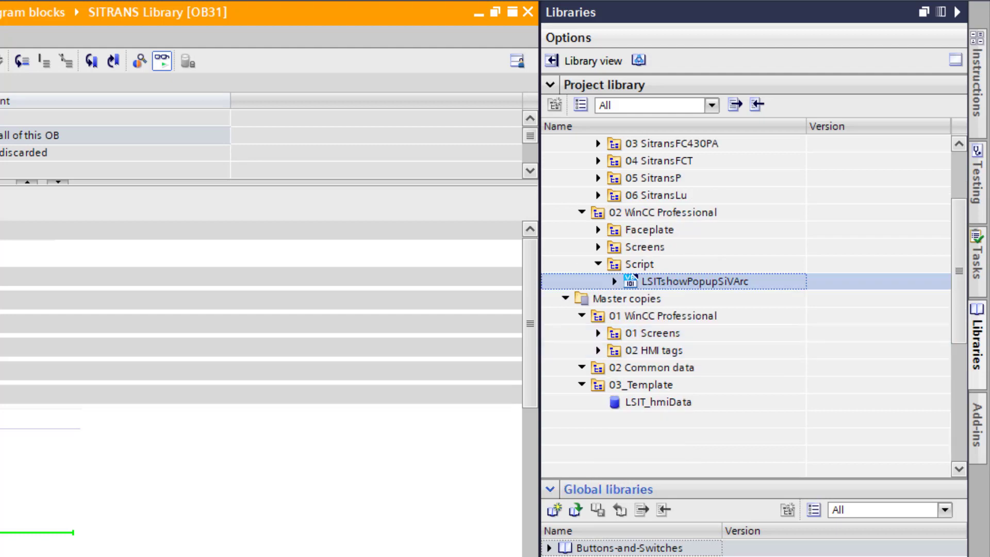
left_click(598, 351)
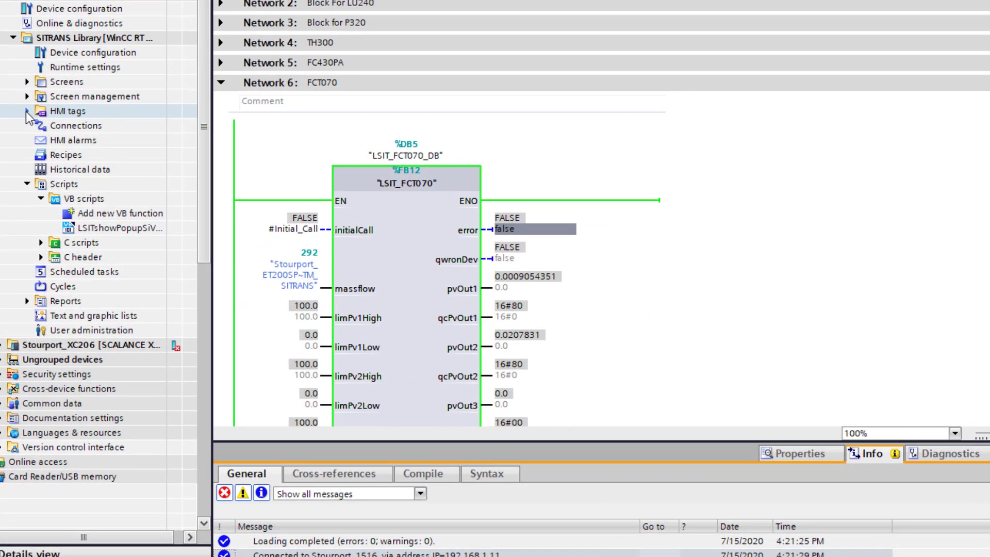
Step: Open the LSitTags tag table and inspect the members of the SitransFCT tag
left_click(26, 110)
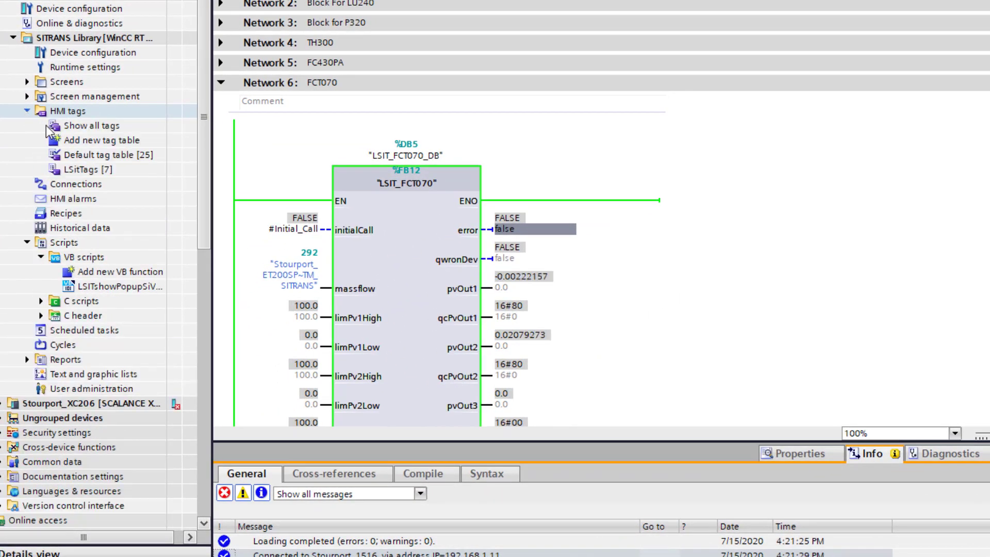
left_click(77, 170)
double_click(77, 170)
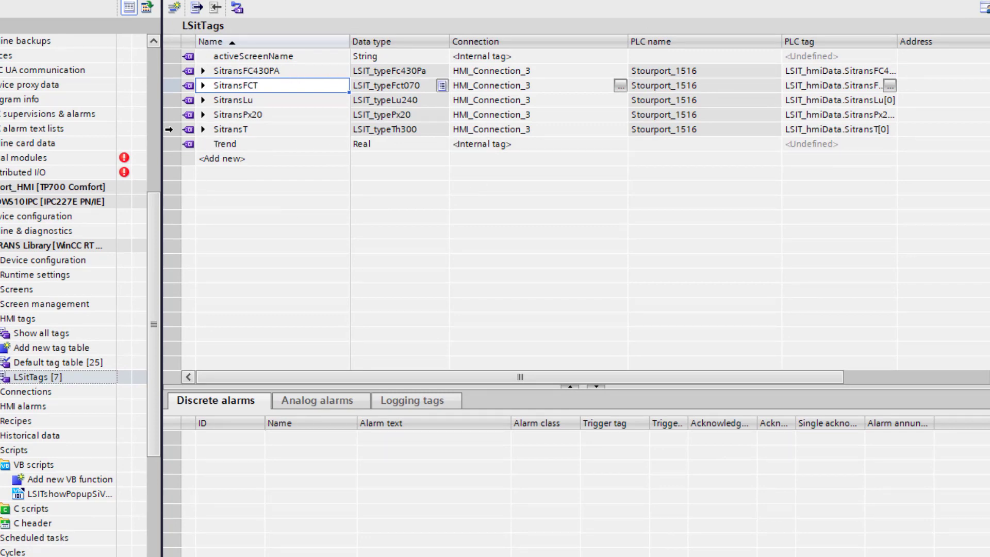
left_click(181, 129)
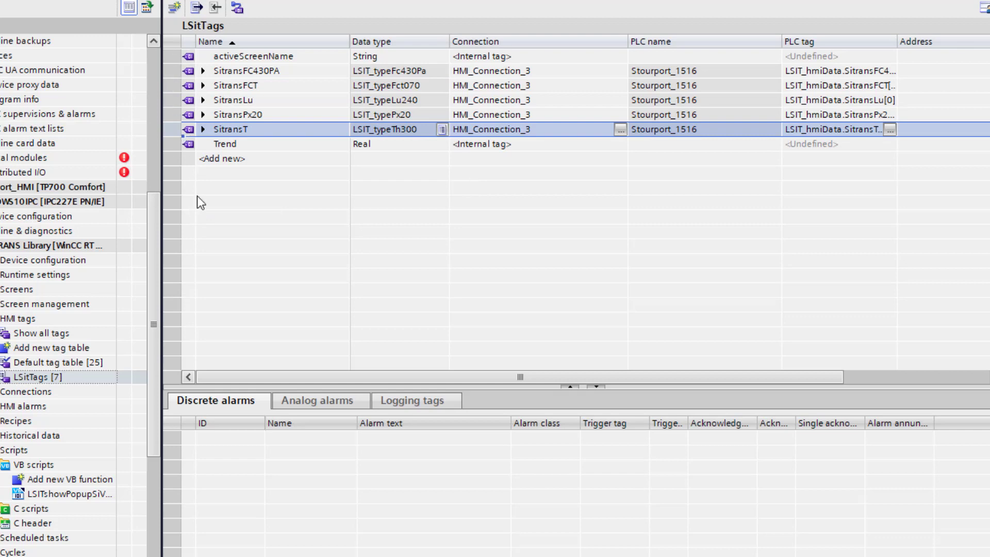
left_click(203, 86)
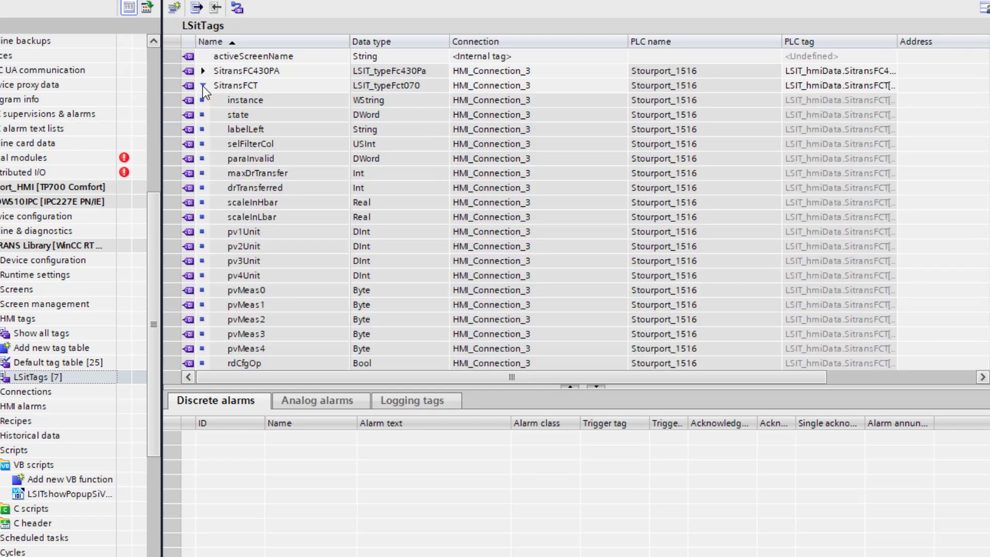
left_click(203, 85)
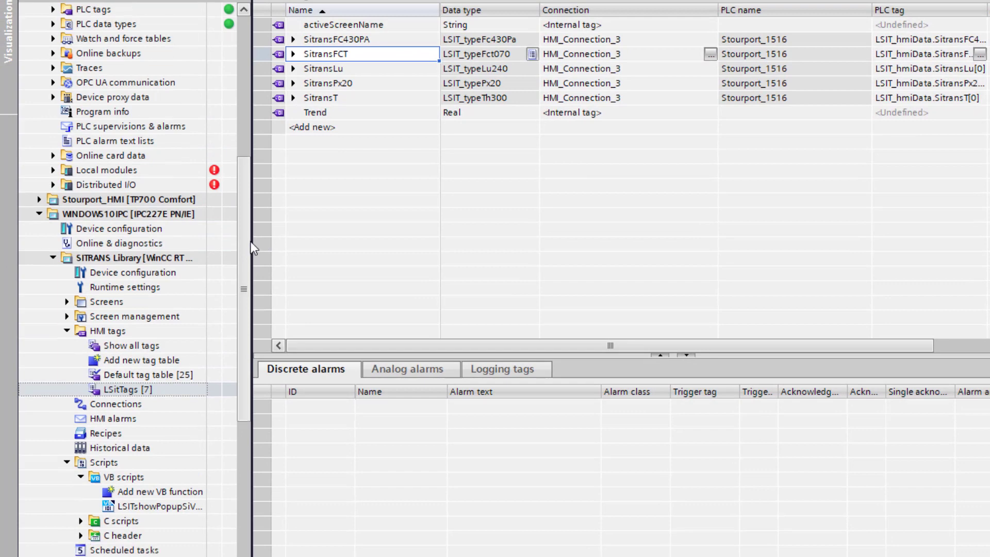
scroll(244, 258, "down", 3)
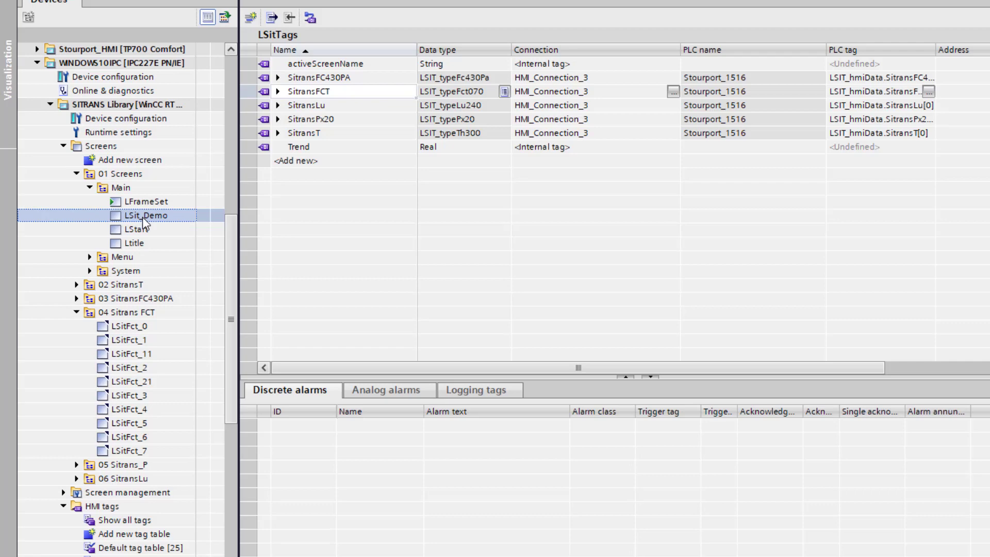
Step: Open the LSit_Demo screen and place an LSitFct070 faceplate below the Sitrans FCT070 display
double_click(143, 218)
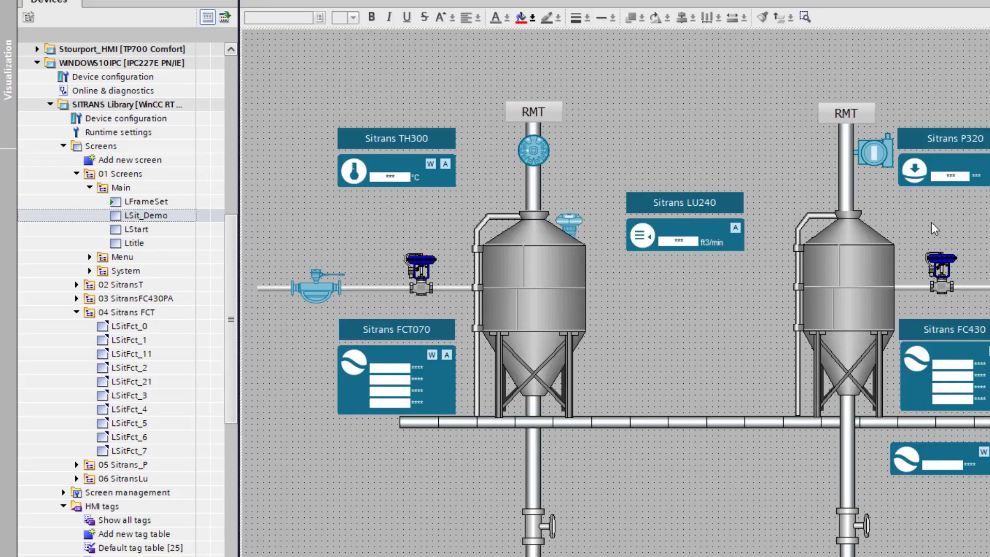
left_click(396, 353)
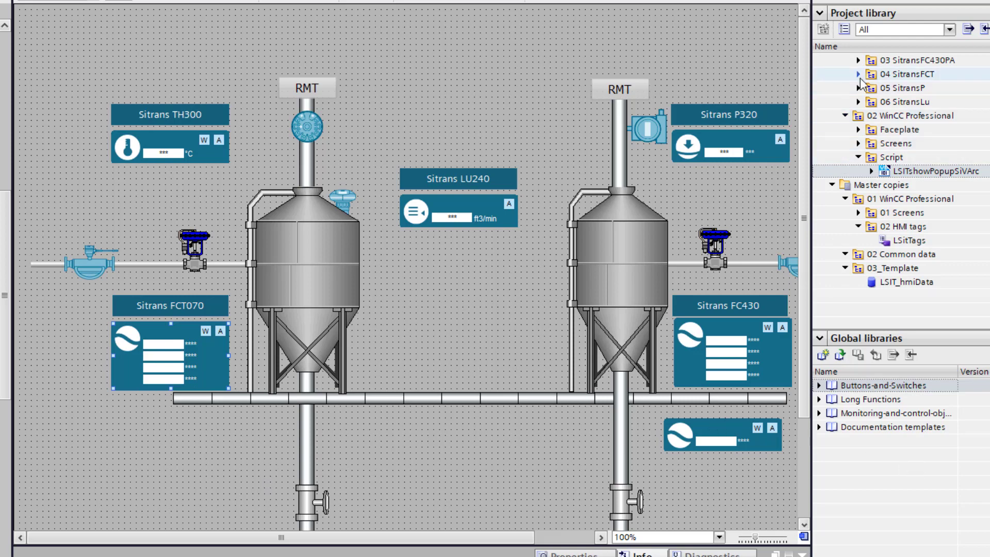
scroll(888, 168, "up", 2)
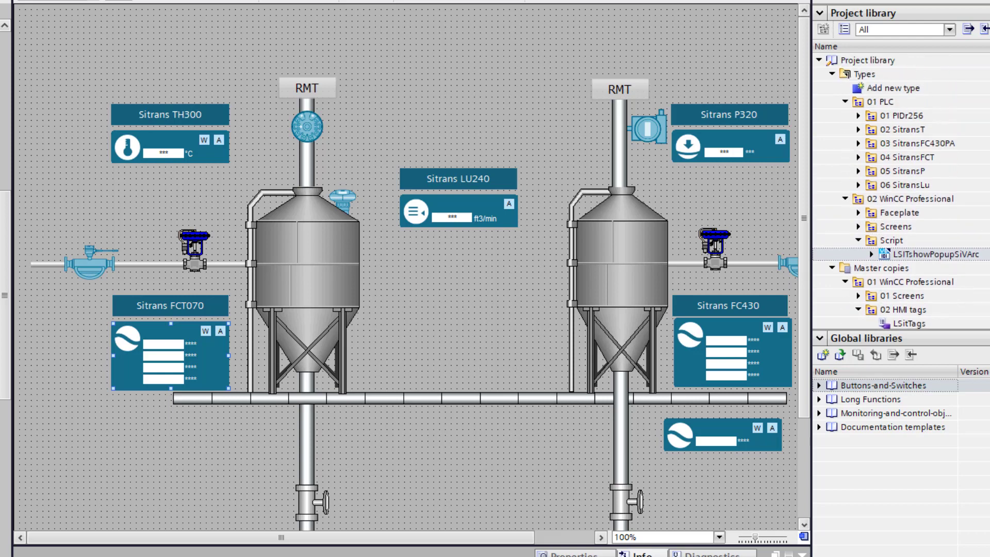
left_click(845, 102)
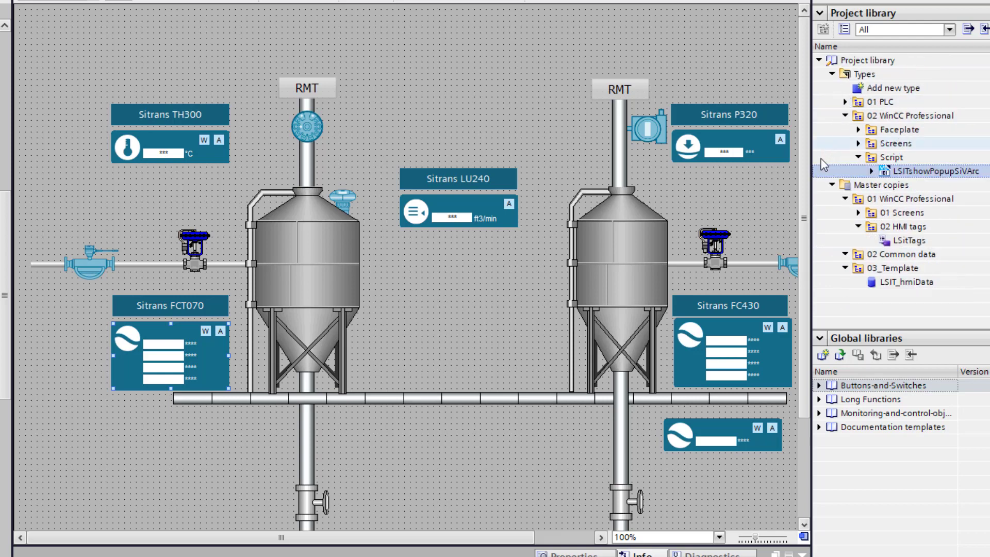
left_click(859, 130)
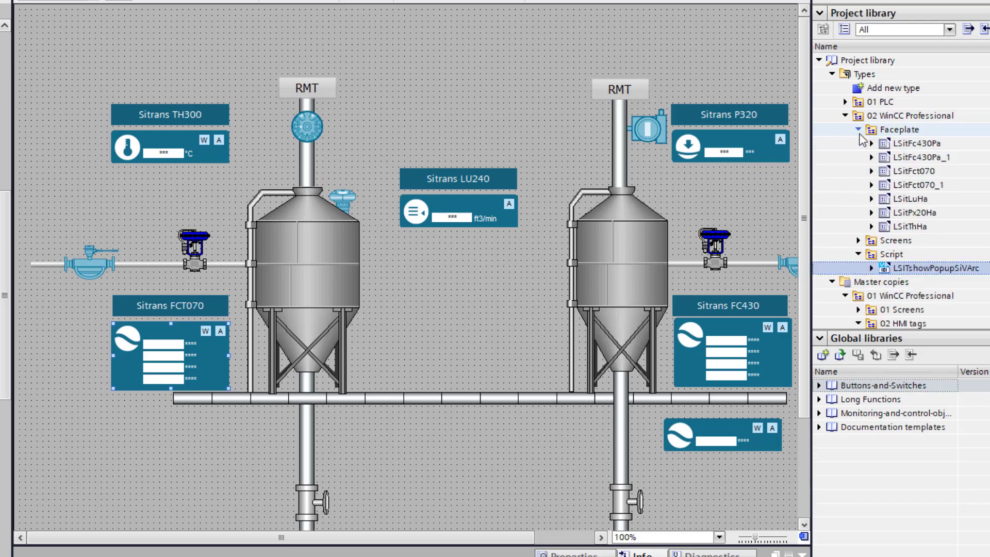
left_click(927, 174)
left_click_drag(927, 174, 174, 444)
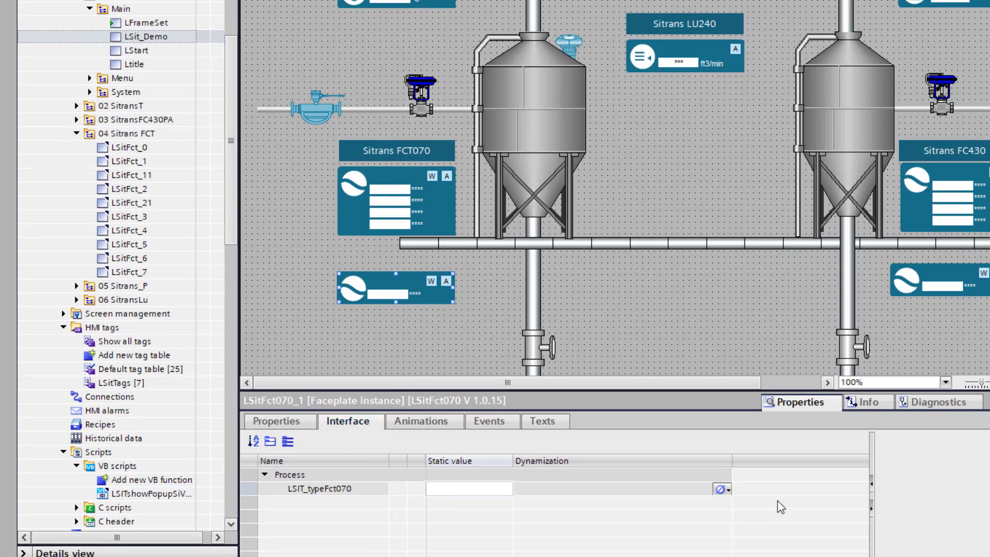
Step: Dynamize the LSIT_typeFct070 interface parameter with the SitransFCT HMI tag
left_click(729, 491)
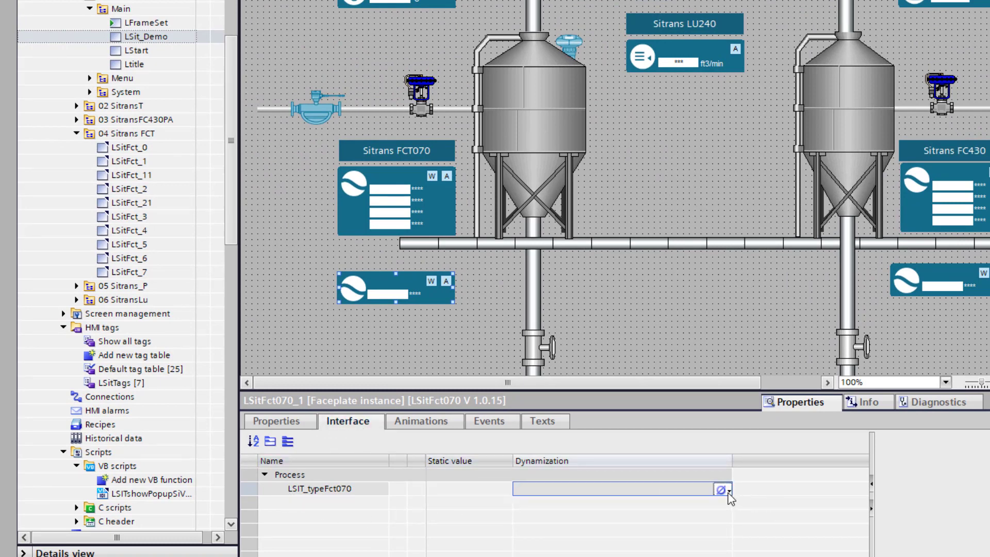
left_click(722, 489)
left_click(746, 503)
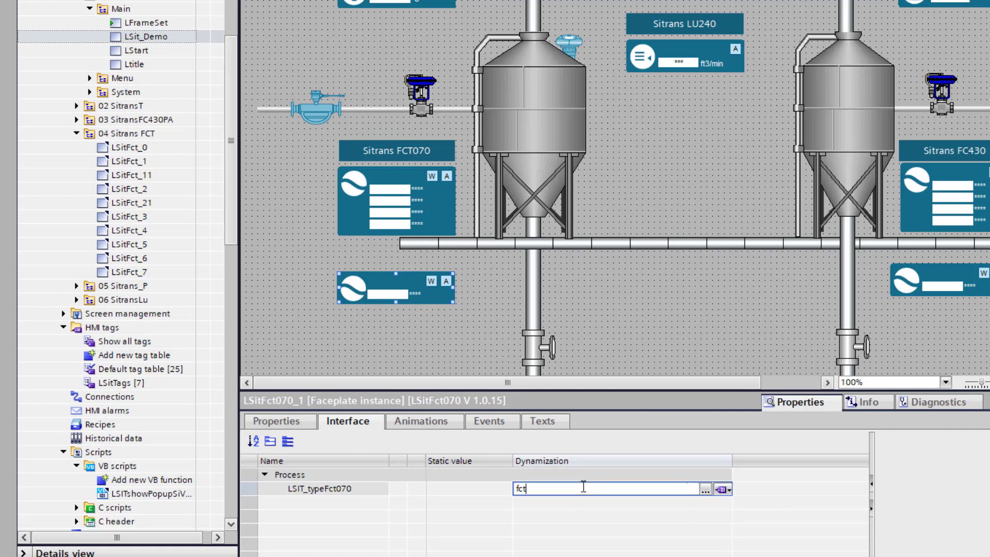
type("si")
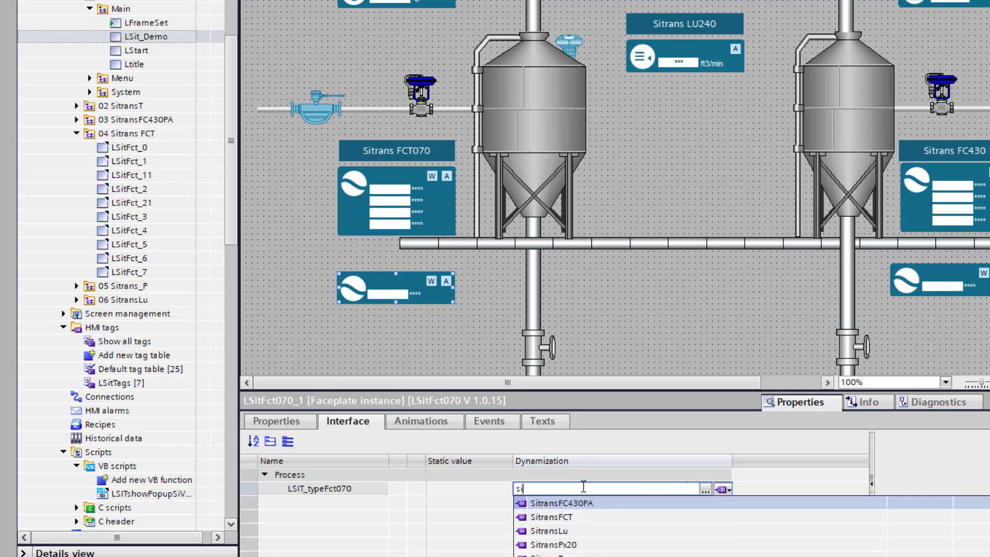
type("t")
left_click(560, 519)
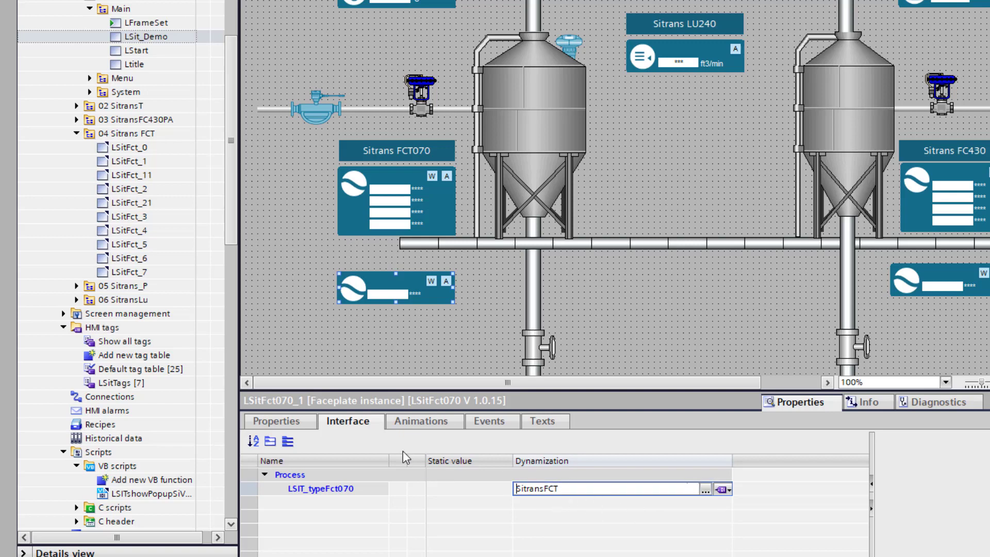
left_click(485, 422)
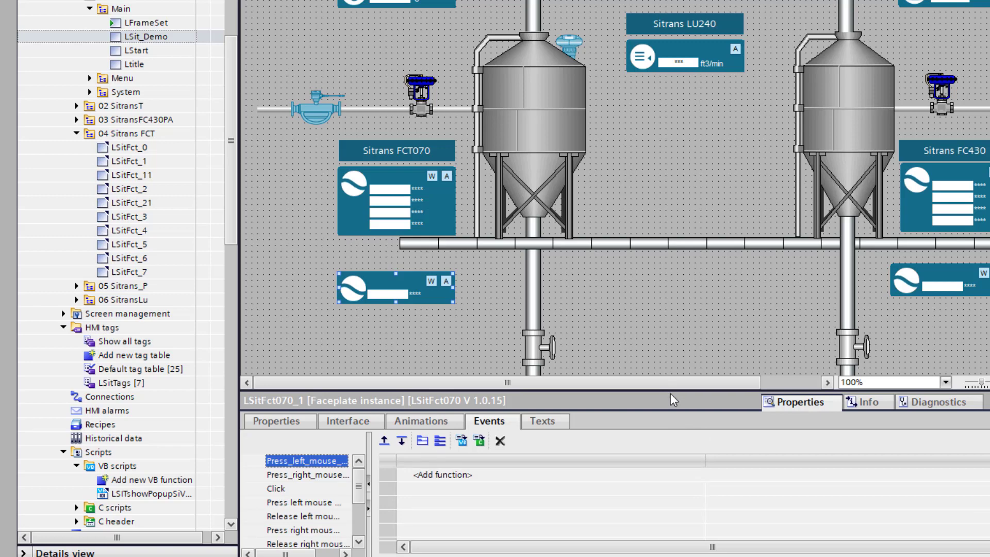
Step: Add the LSITshowPopupSiVArc function to the faceplate's press-left-mouse-button event
left_click_drag(674, 391, 676, 339)
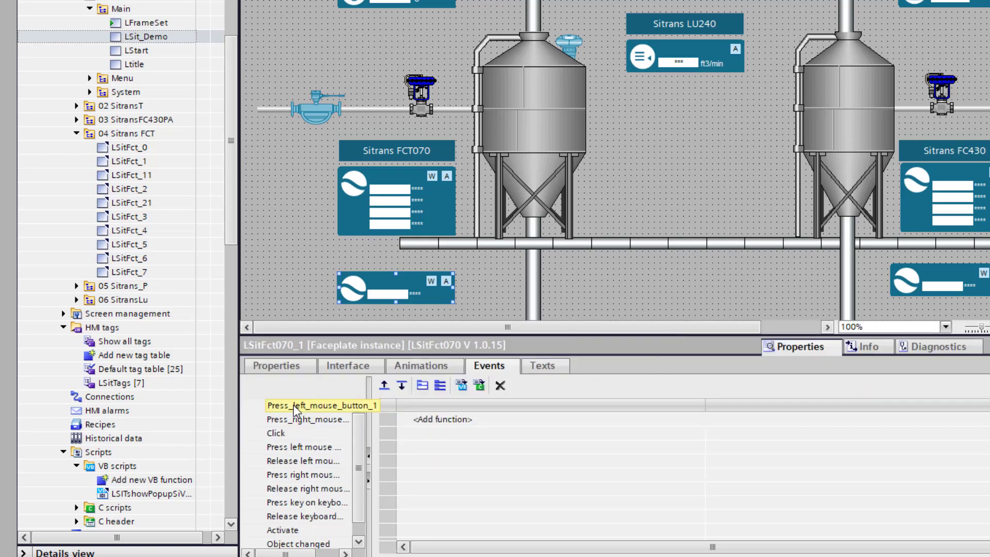
left_click(462, 422)
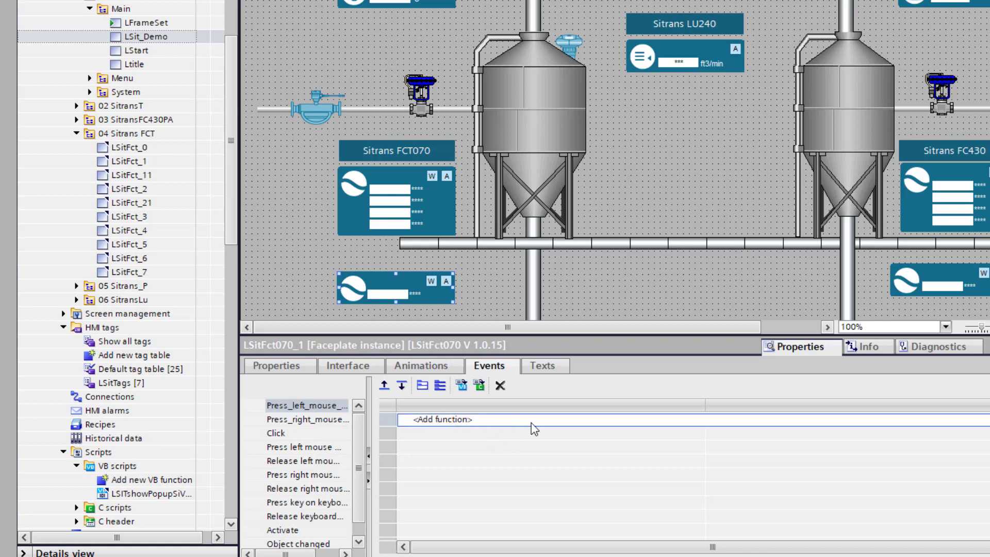
left_click(989, 420)
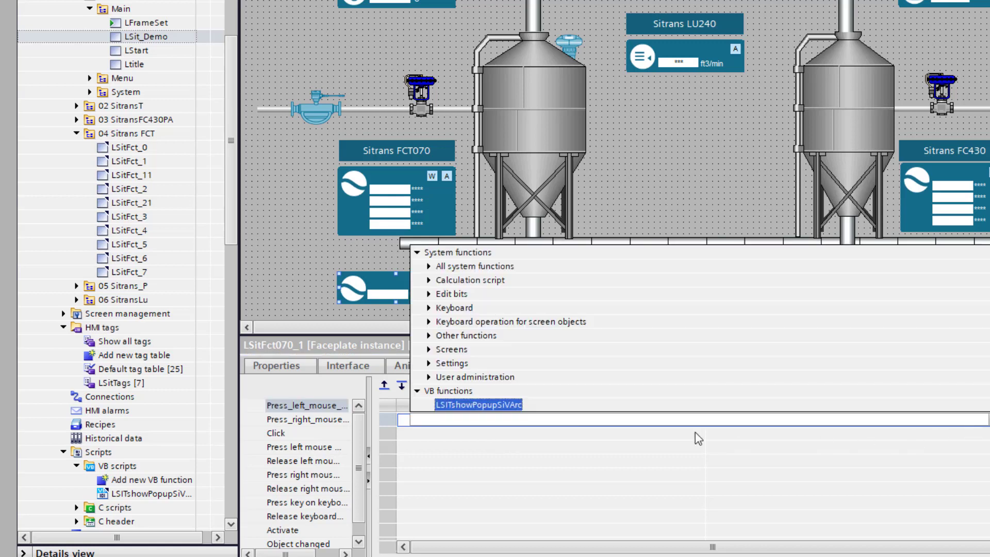
left_click(456, 406)
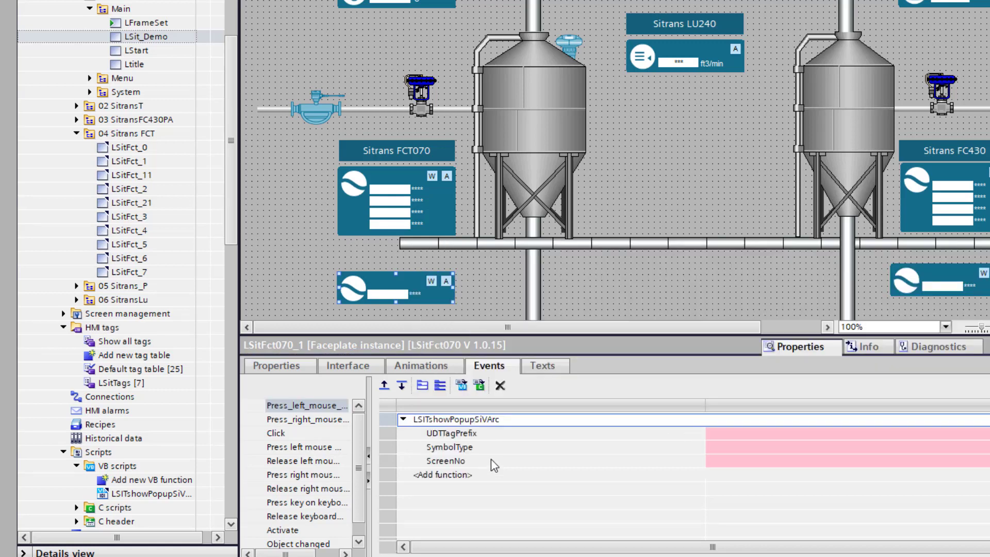
Step: Set the ScreenNo parameter to 0
left_click(711, 461)
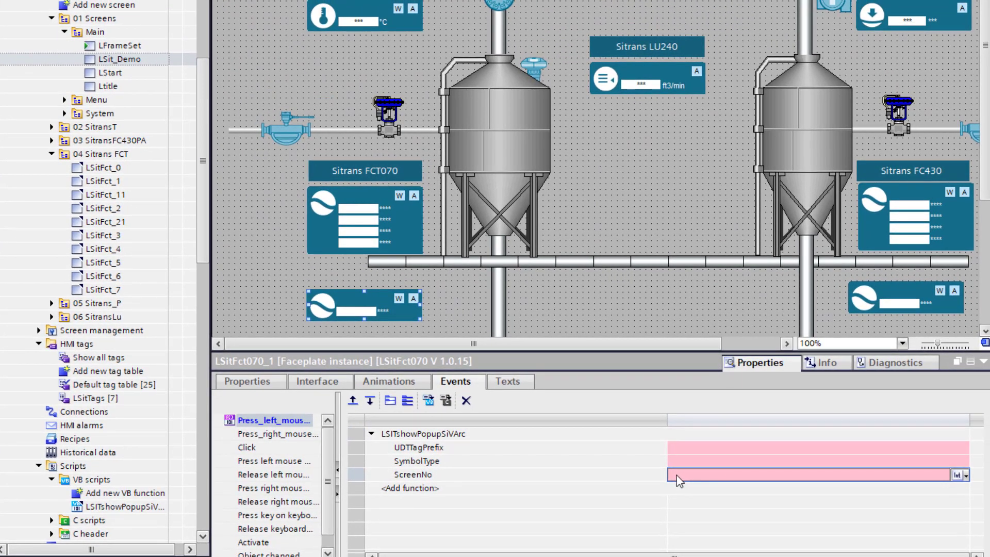
type("0")
key("Return")
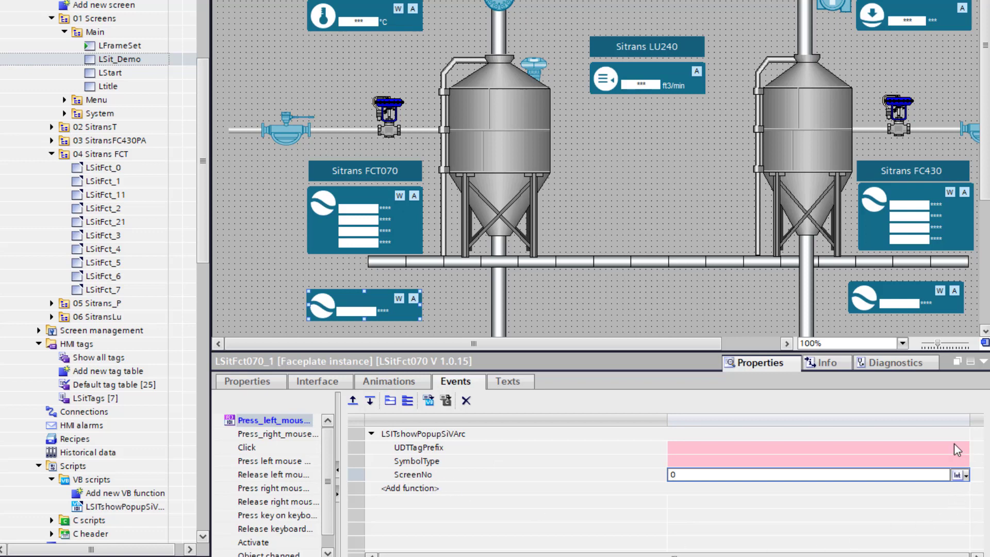
Step: Make the UDTTagPrefix and SymbolType parameters String values
left_click(968, 455)
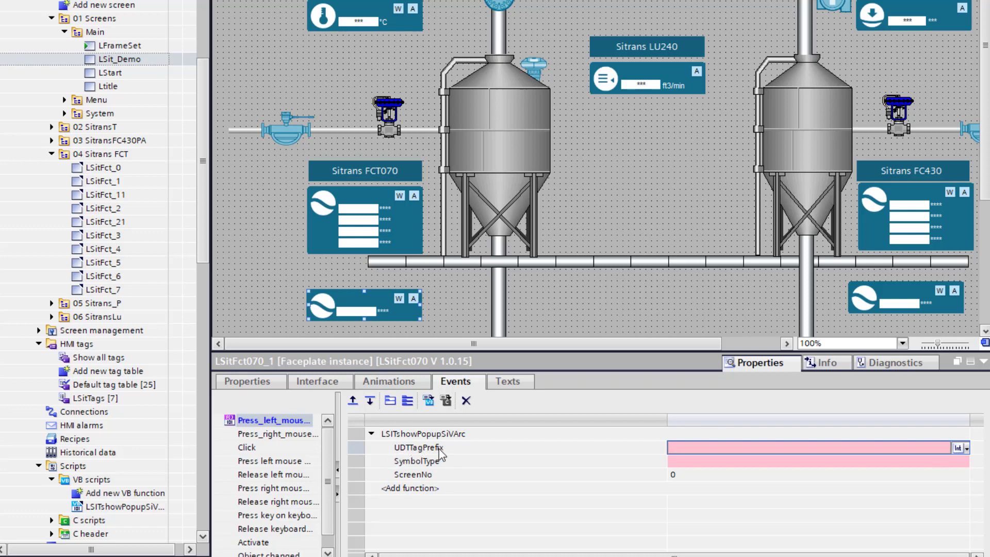
left_click(965, 450)
left_click(969, 486)
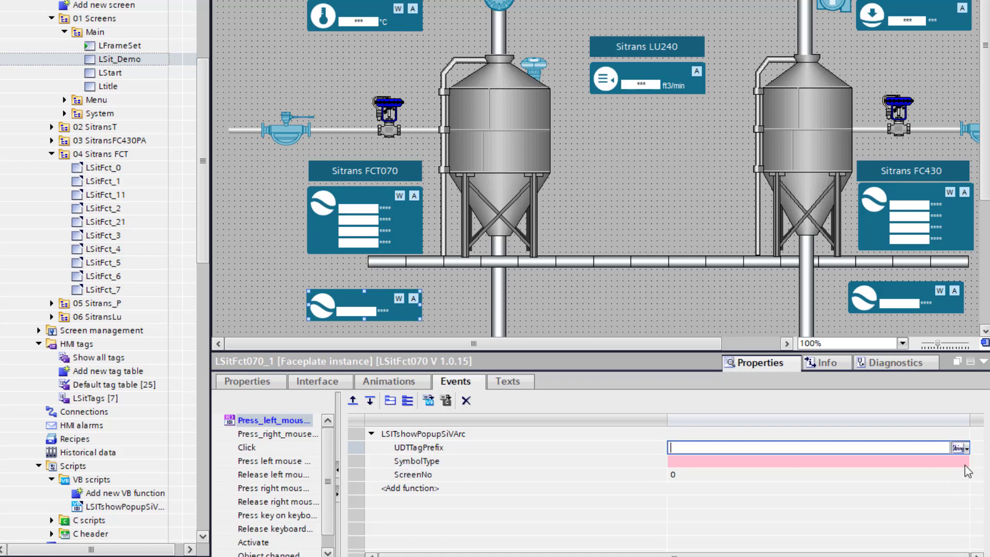
left_click(966, 464)
left_click(966, 463)
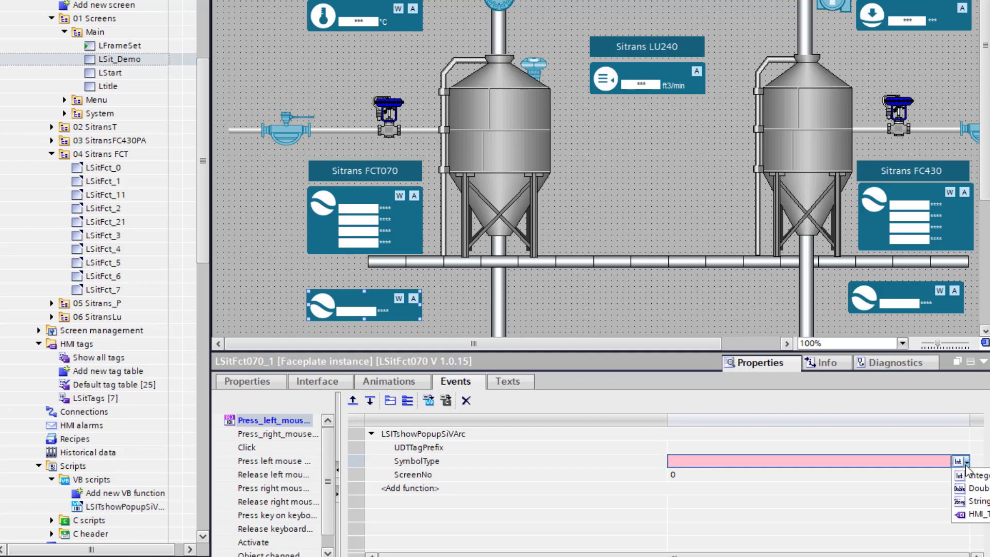
left_click(972, 499)
left_click(689, 449)
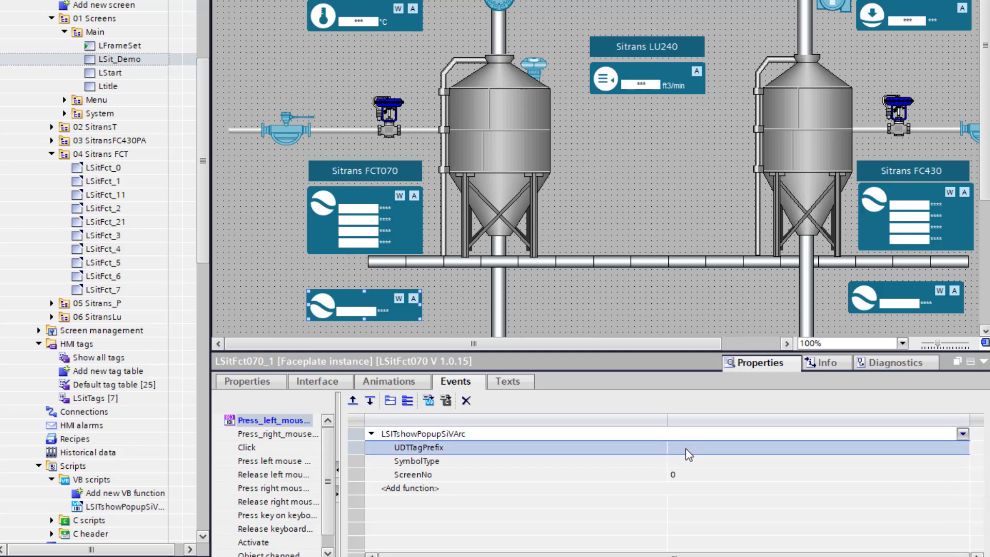
left_click(685, 450)
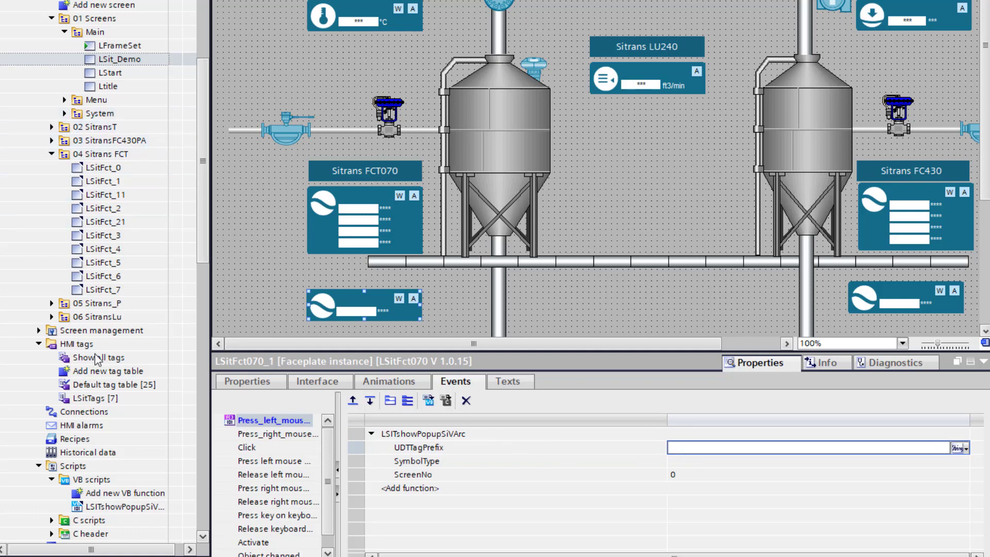
double_click(93, 398)
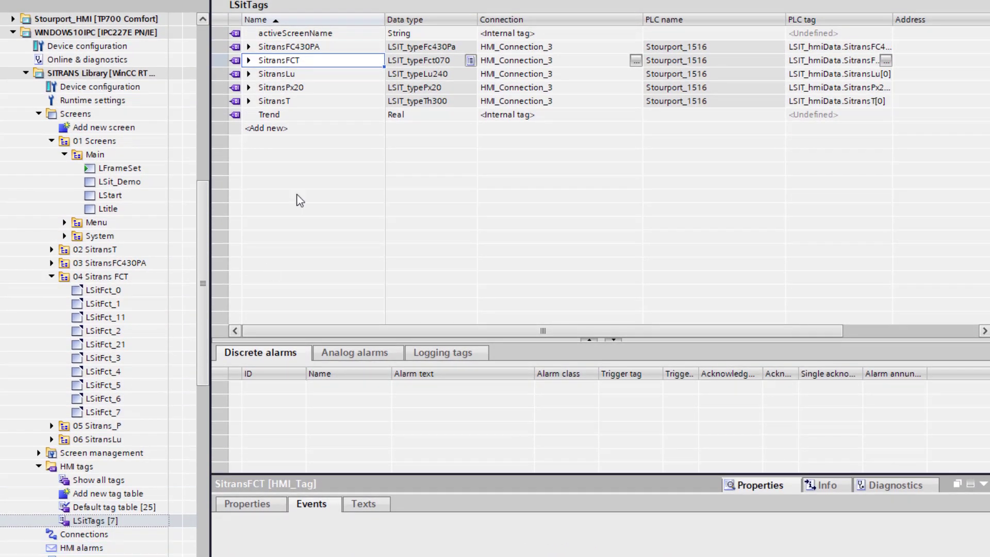
left_click(303, 63)
left_click_drag(301, 60, 256, 58)
key("ctrl+c")
right_click(262, 58)
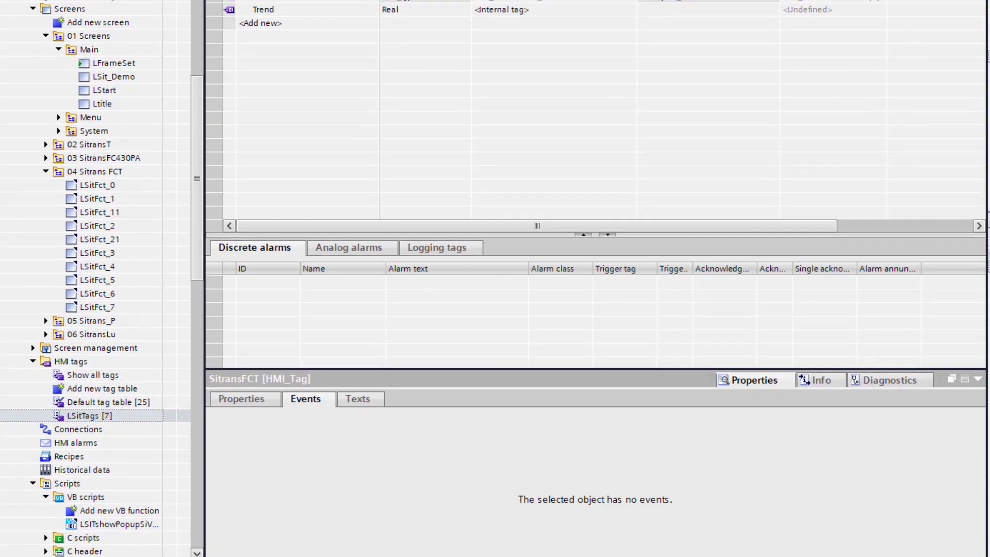
left_click(978, 1)
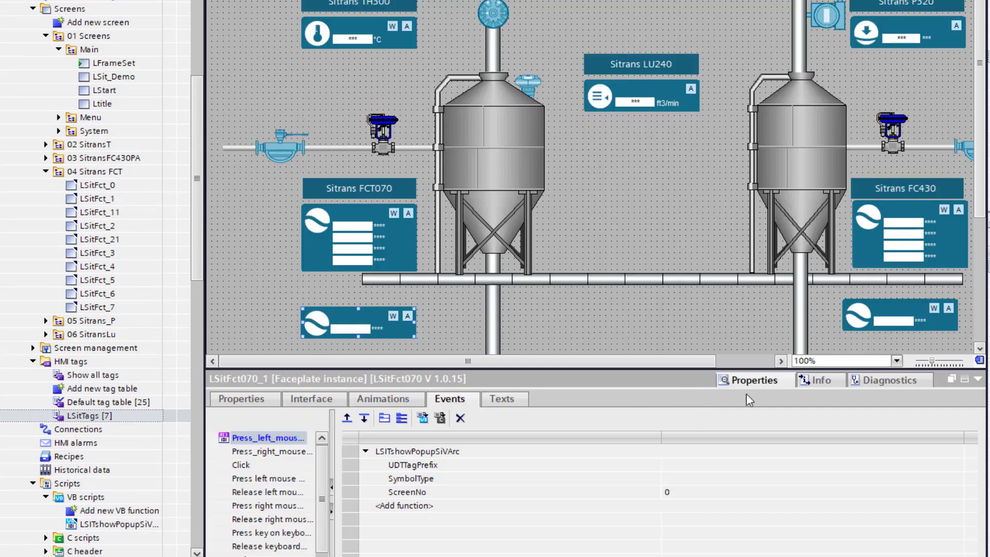
Step: Paste SitransFCT as the UDTTagPrefix parameter value
left_click(674, 465)
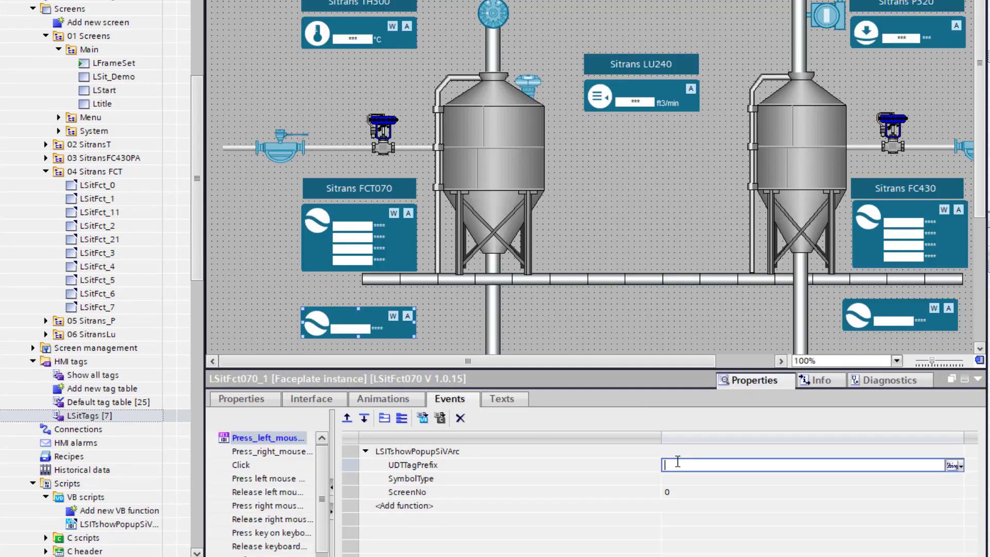
key("ctrl+v")
left_click(681, 480)
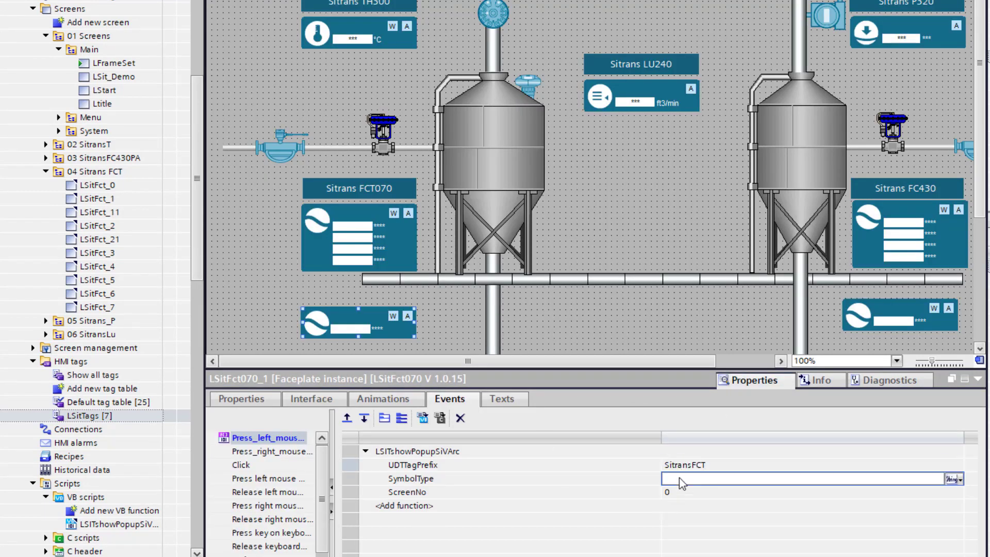
Step: Copy the LSitFct_ screen name prefix into the SymbolType parameter
left_click(107, 188)
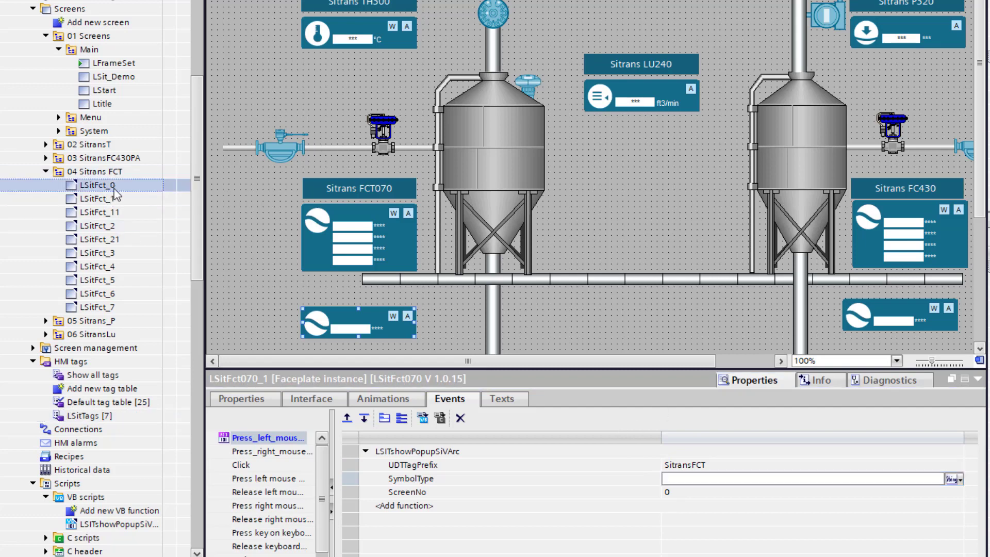
left_click(109, 186)
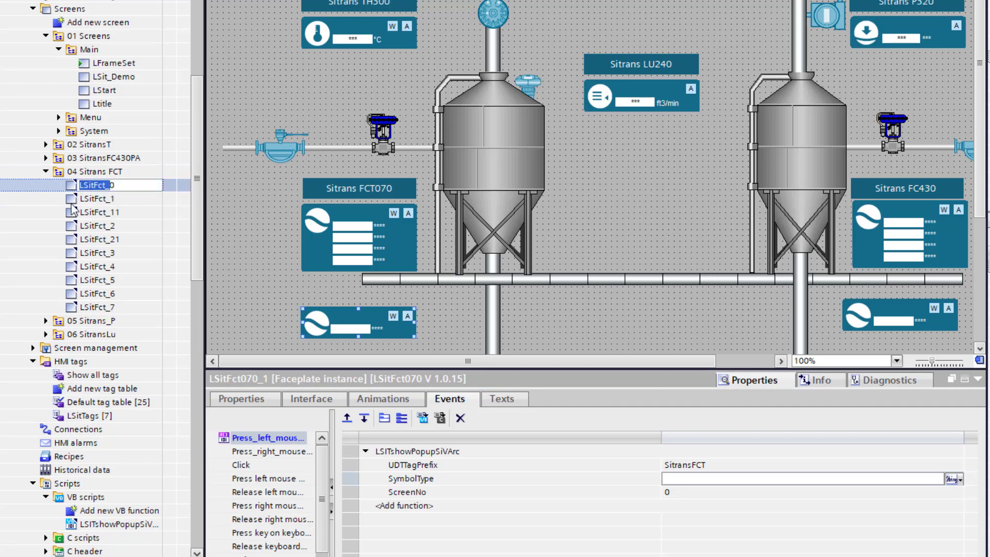
left_click(681, 479)
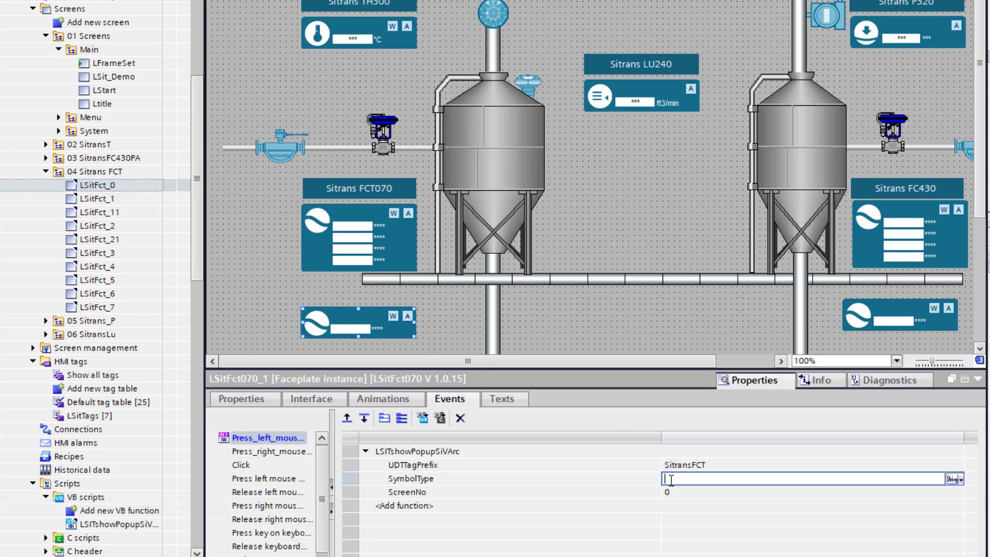
type("LSitFct_")
key("Tab")
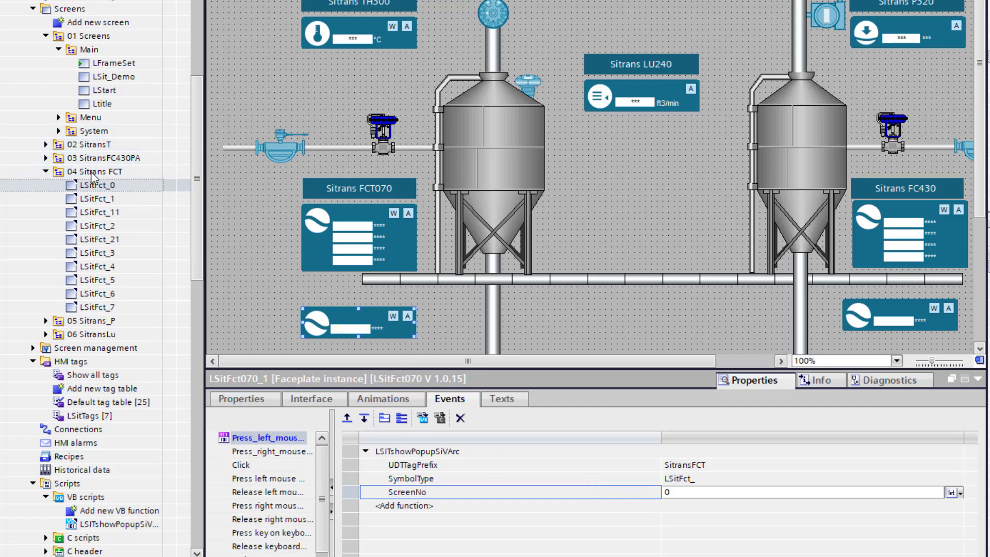
left_click(47, 172)
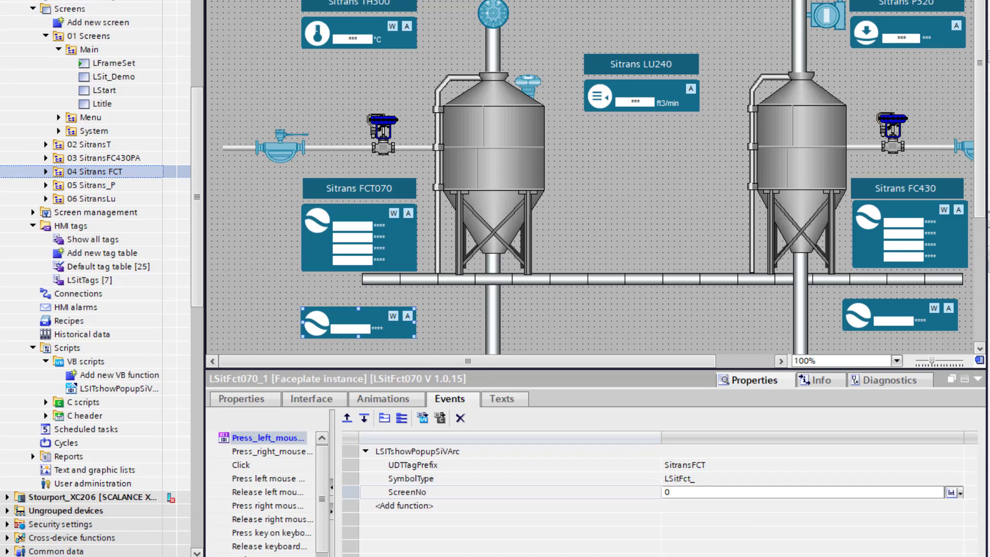
Step: Compile the HMI project with Ctrl+B so it builds with 0 errors
key("ctrl+b")
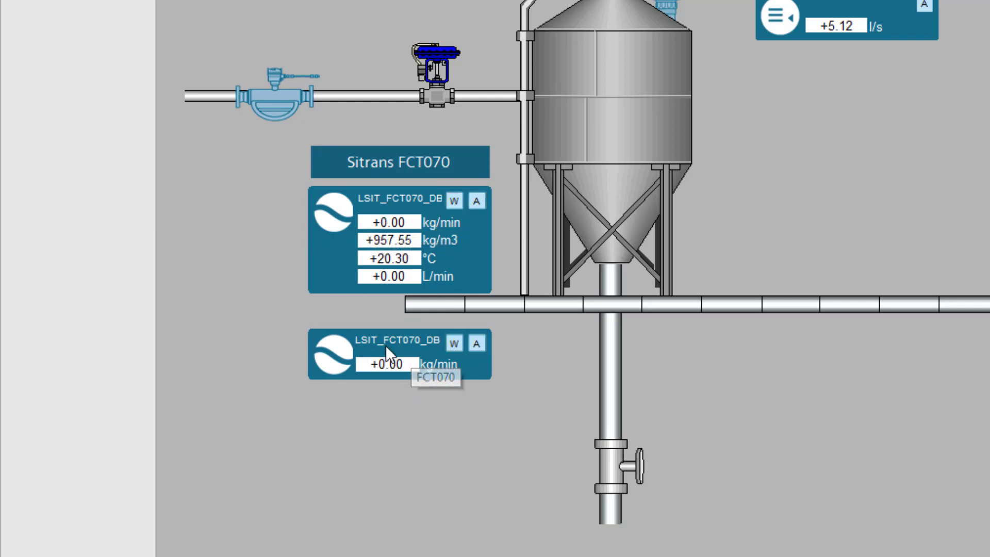
Step: Open the LSIT_FCT070_DB faceplate popup and move it up over the tank
left_click(464, 365)
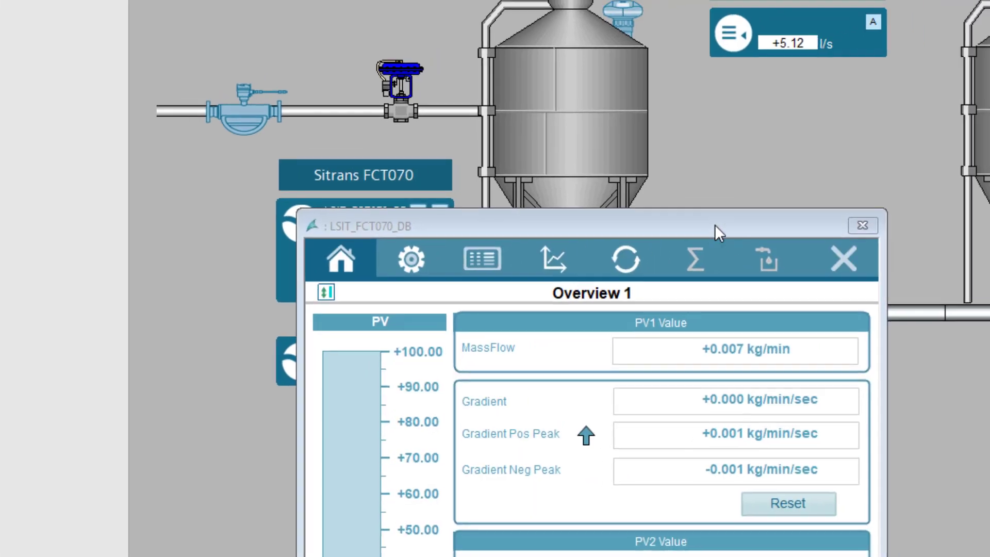
left_click_drag(715, 224, 518, 20)
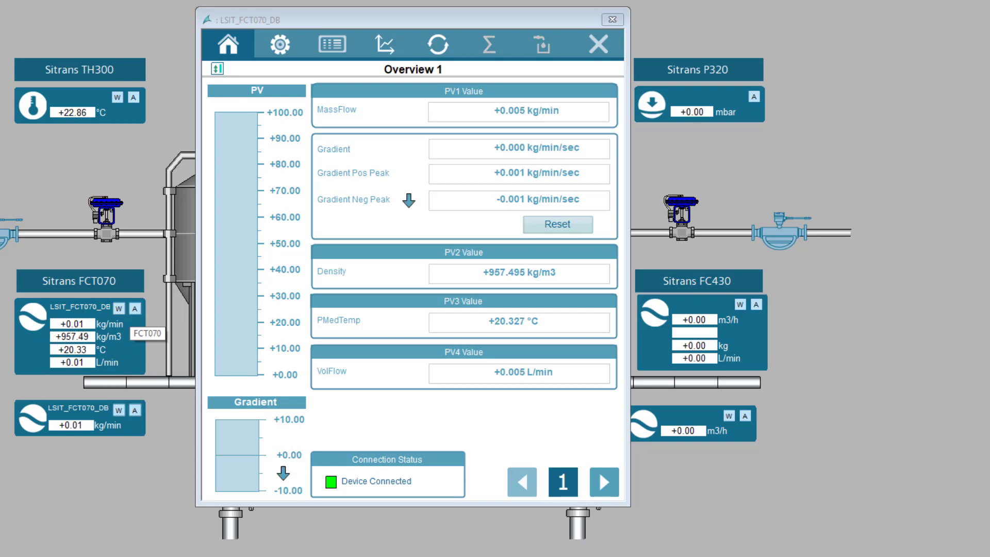
Step: Page to Overview 2 and back, then show the popup's Configuration page
left_click(602, 488)
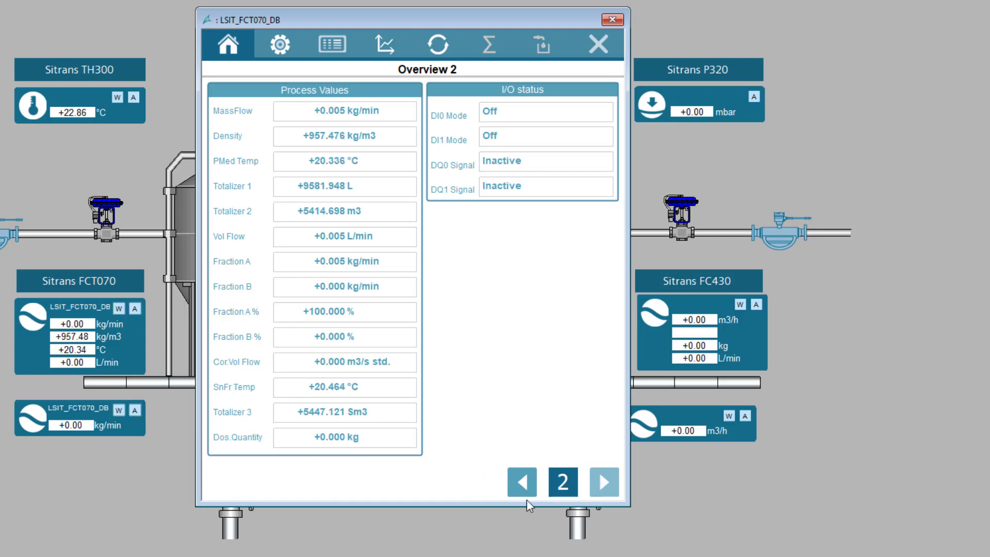
left_click(522, 482)
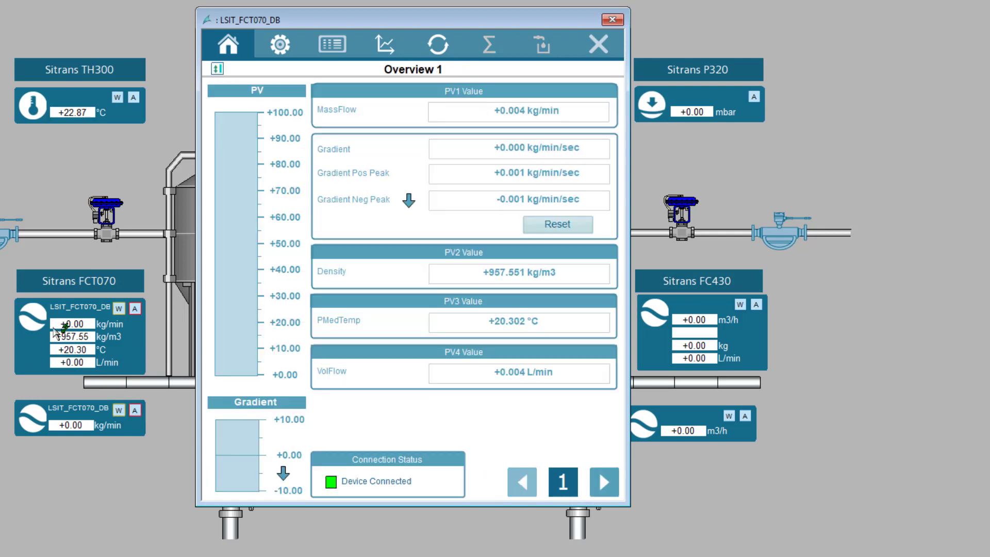
left_click(438, 45)
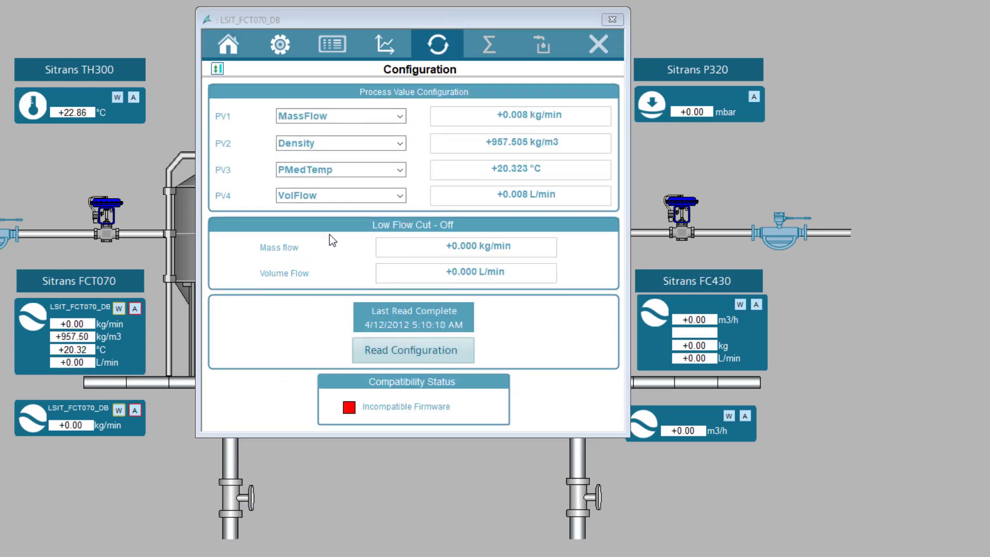
Step: Assign VolFlow to PV1, Tot1 to PV2, CtrlCmds to PV3 and FractnA to PV4, then return to Overview 1
left_click(400, 144)
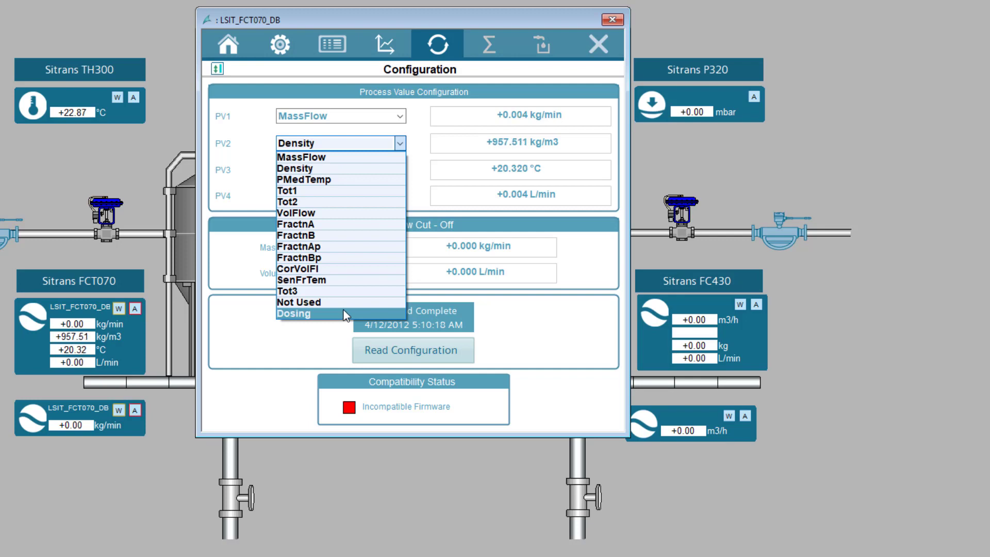
left_click(317, 190)
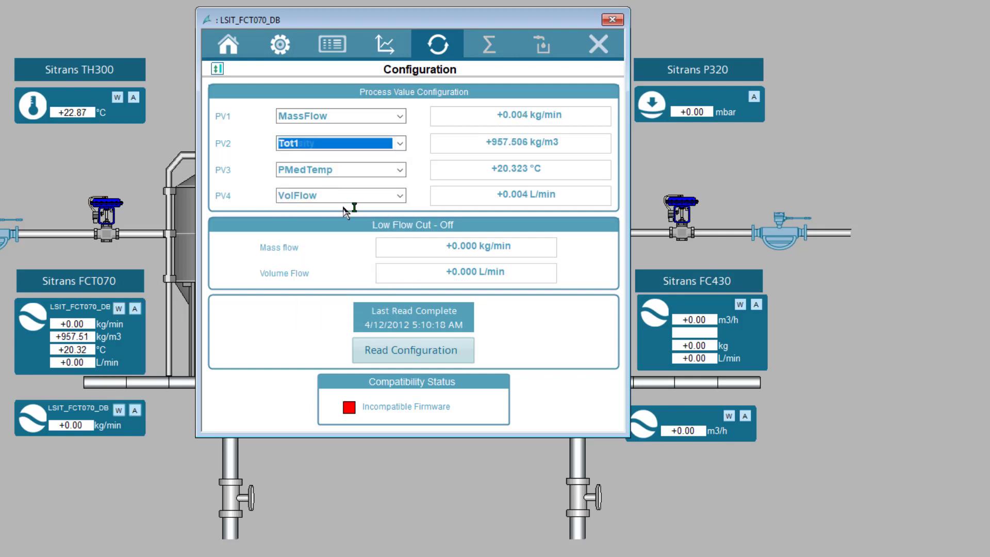
left_click(400, 174)
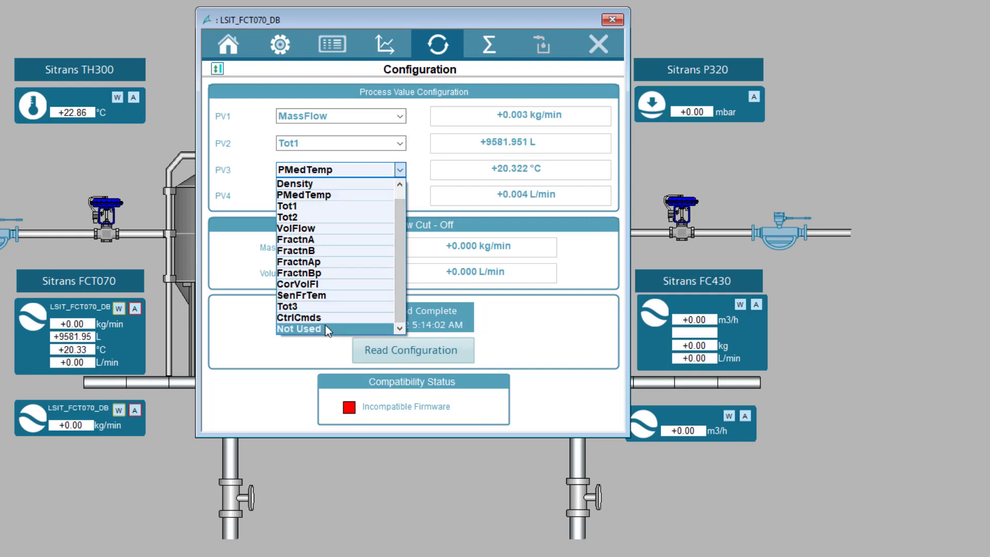
left_click(333, 318)
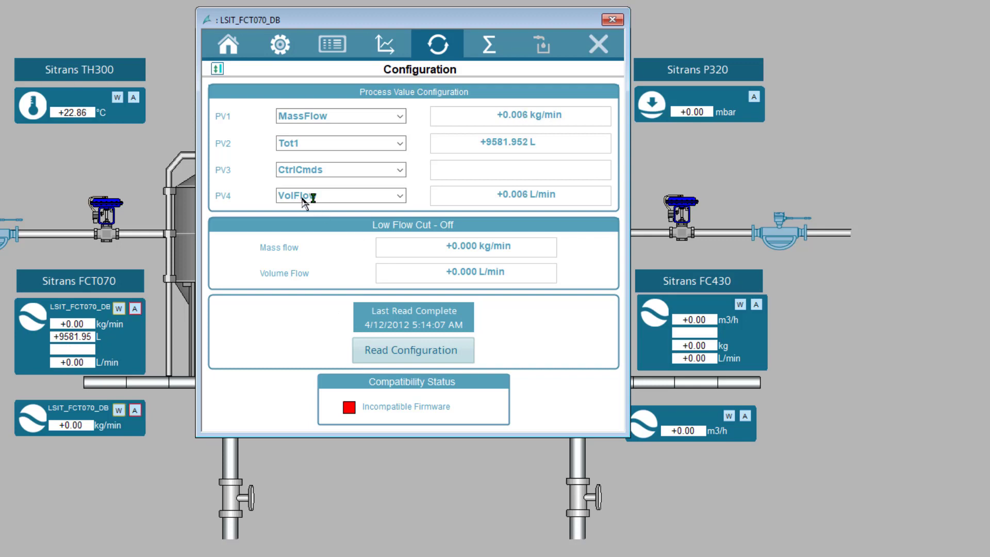
left_click(402, 117)
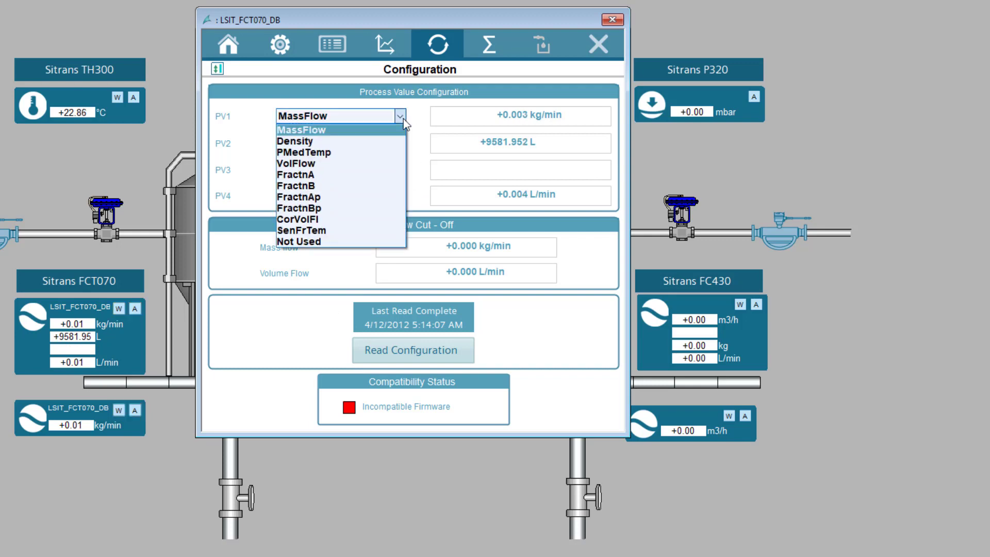
left_click(323, 162)
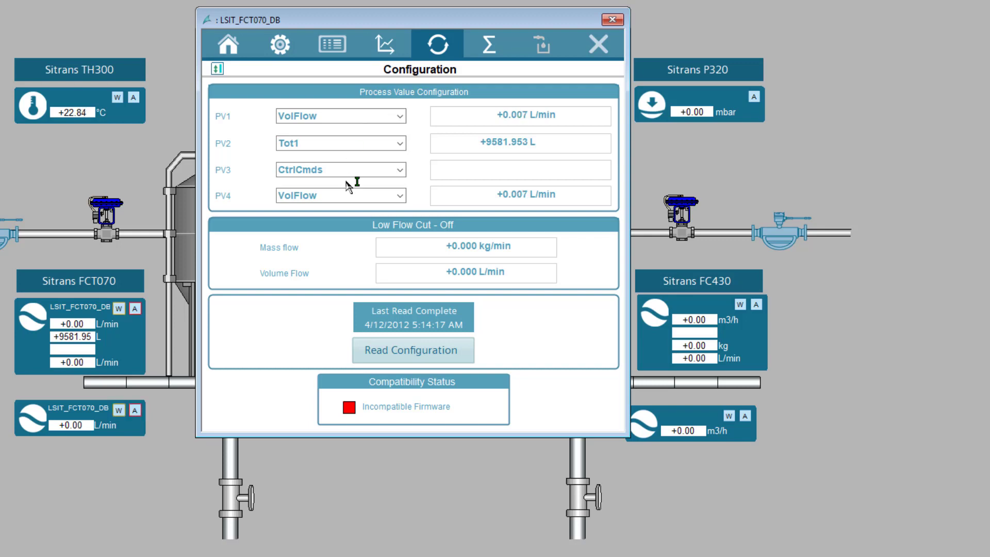
left_click(403, 198)
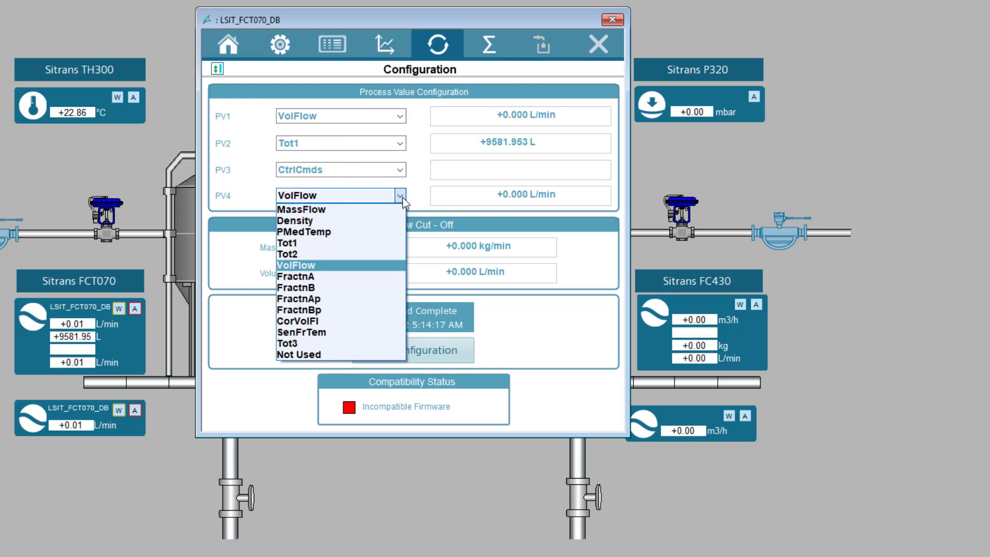
left_click(306, 280)
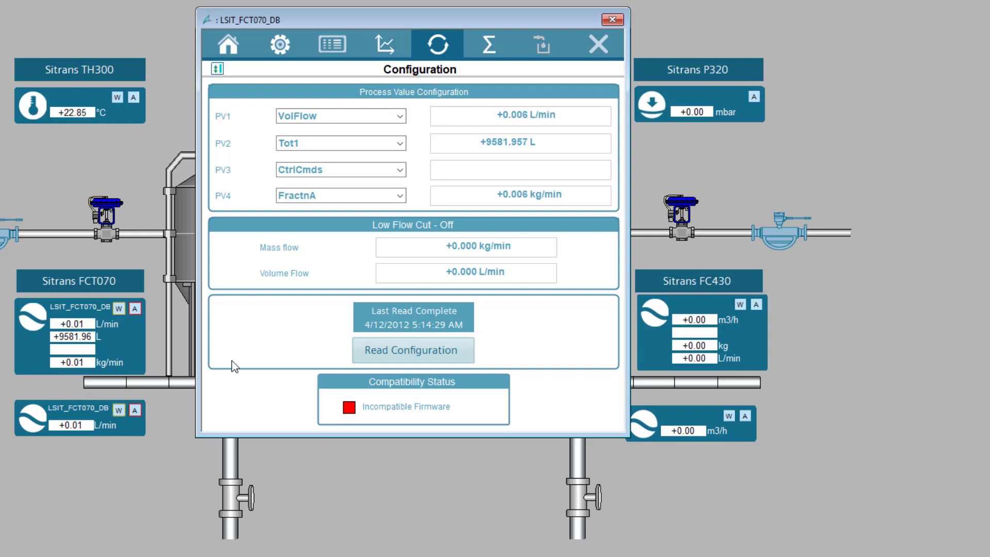
left_click(230, 45)
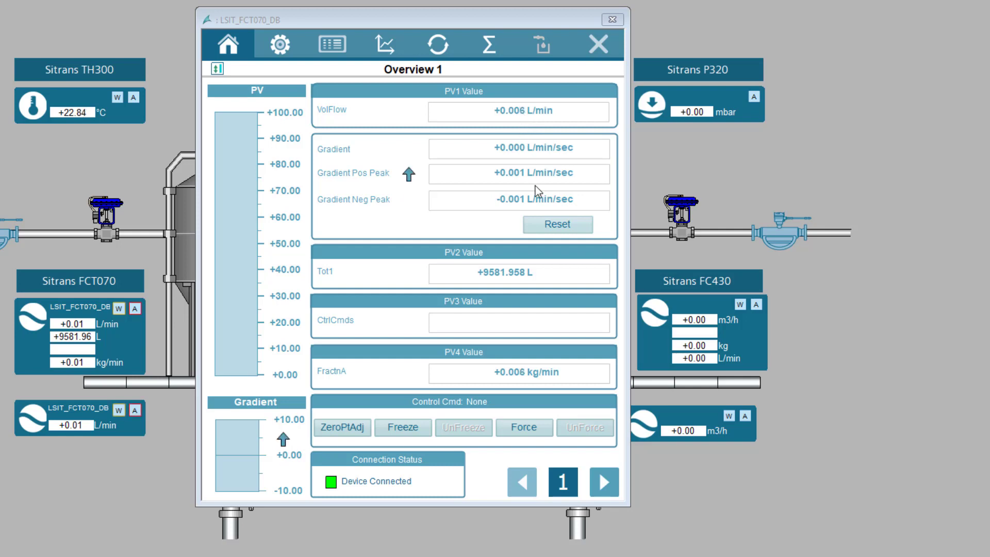
Step: Show the FCT070 faceplate's Σ Totalizer page and reset the Tot1 volume totalizer
left_click(343, 431)
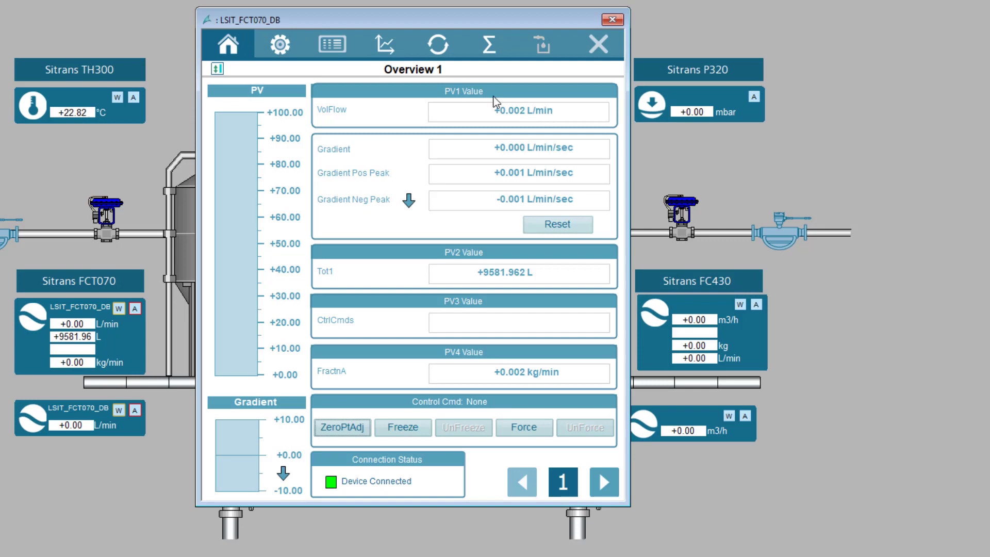
left_click(484, 46)
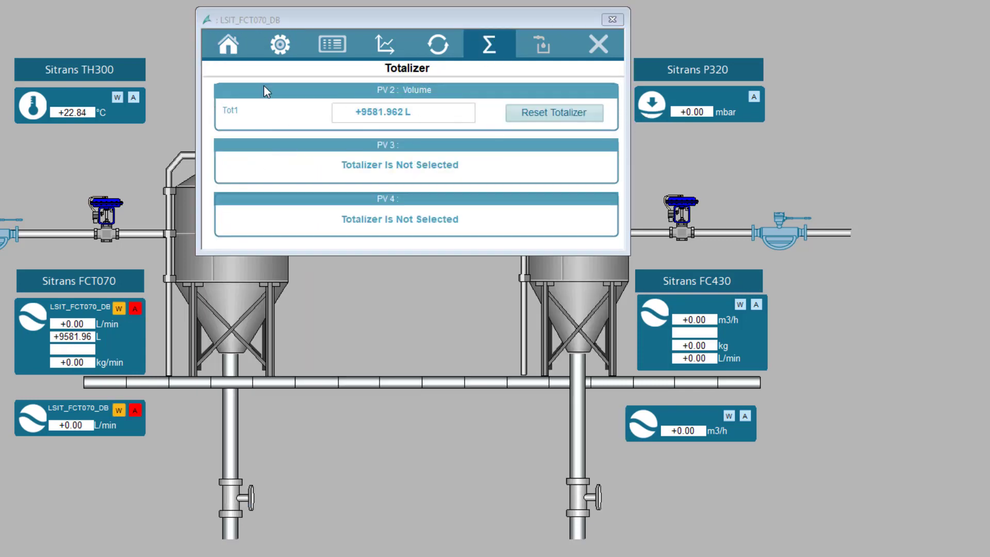
left_click(588, 118)
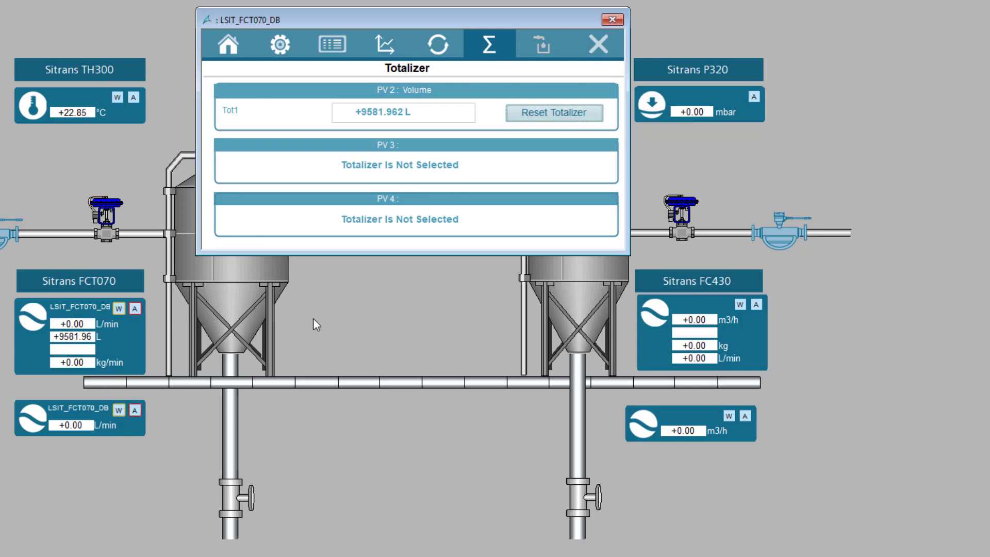